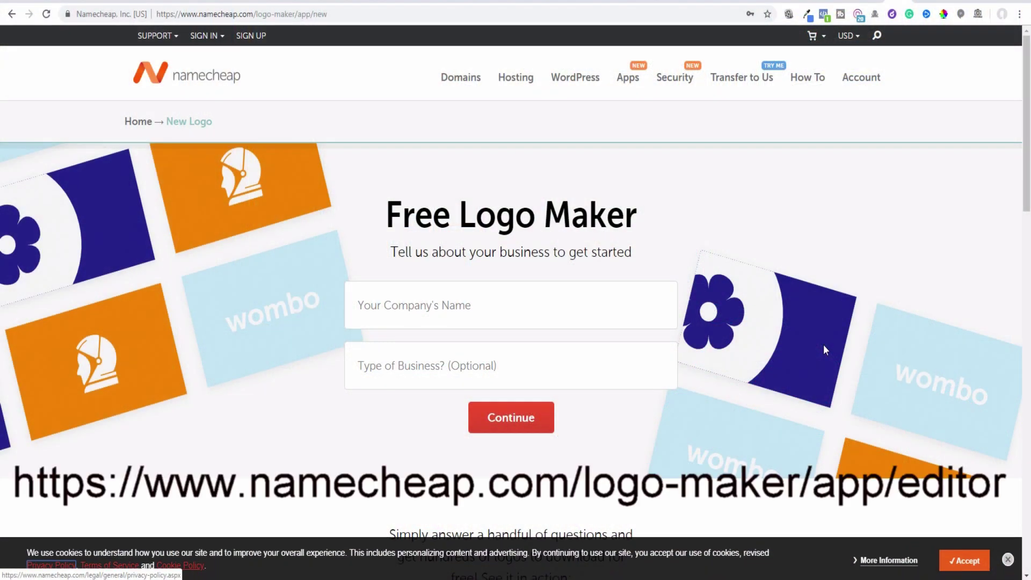
# Enter WintagePlat as the company name and Eshop as the business type.
pyautogui.click(965, 560)
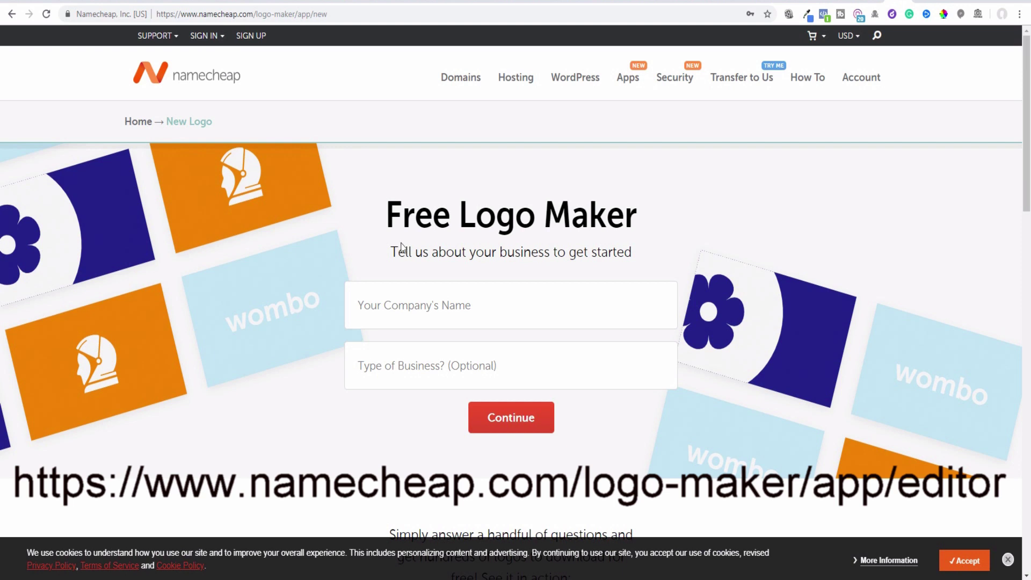
pyautogui.click(395, 303)
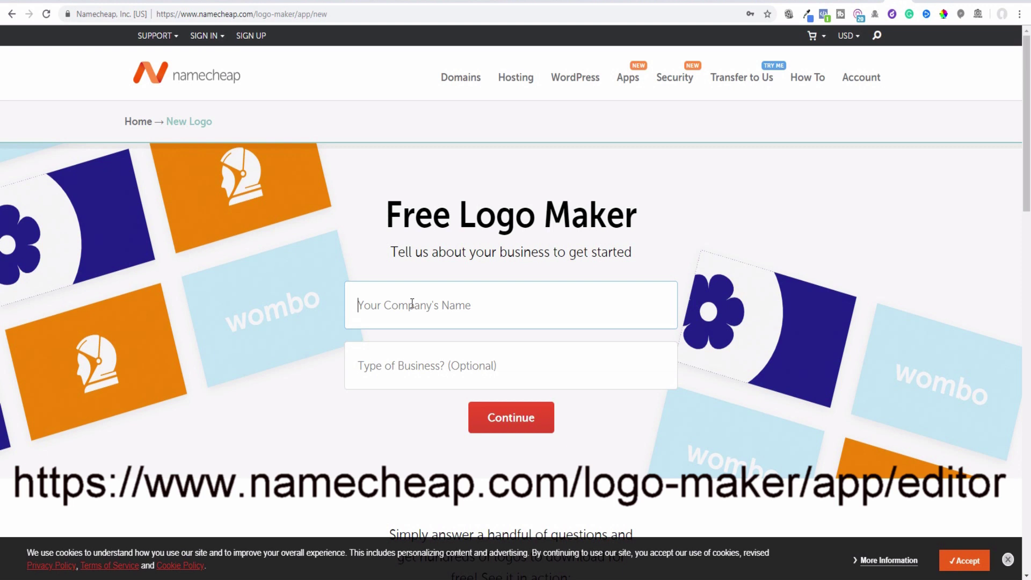
pyautogui.write('W')
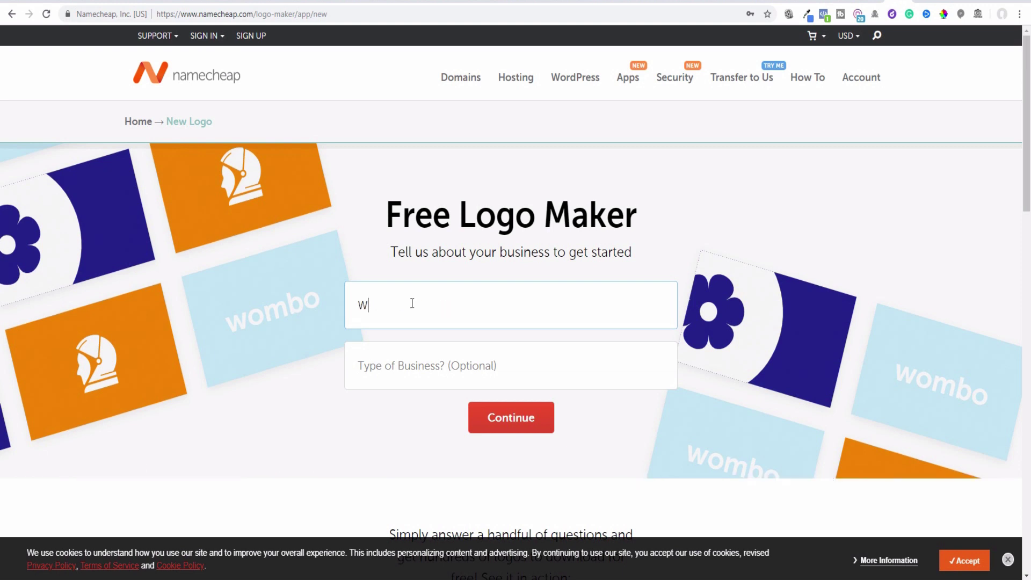
pyautogui.write('intagePlat')
pyautogui.click(380, 368)
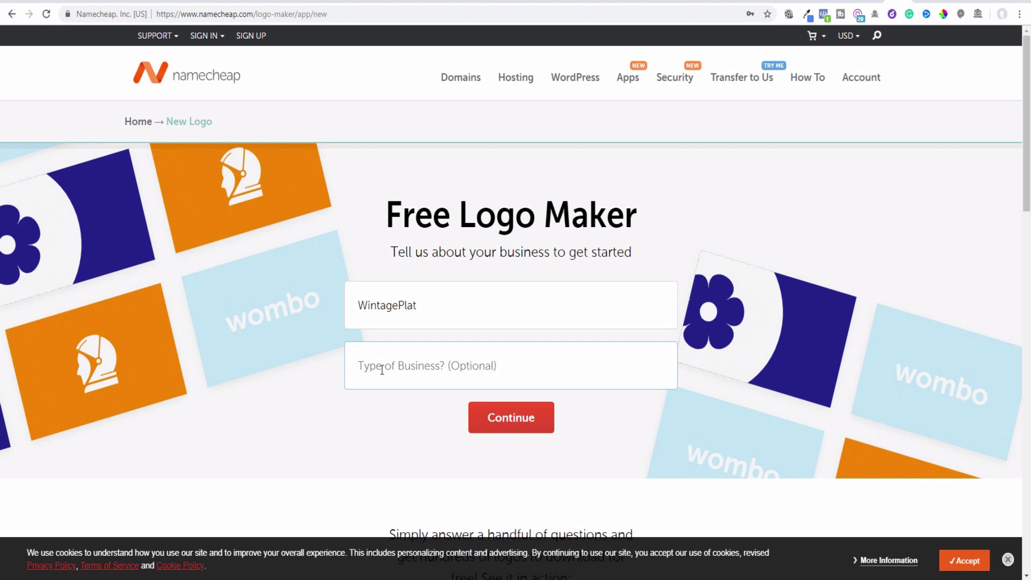
pyautogui.write('Eshop')
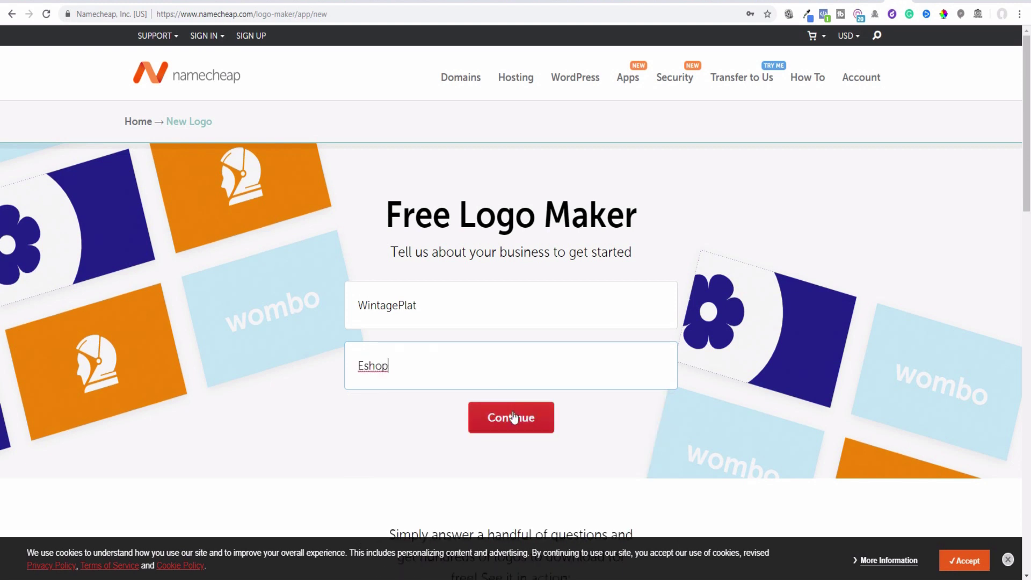
# Answer the font questions: sans-serif, mature, thin-or-thick, elegant, geometric/organic and funky samples.
pyautogui.click(513, 417)
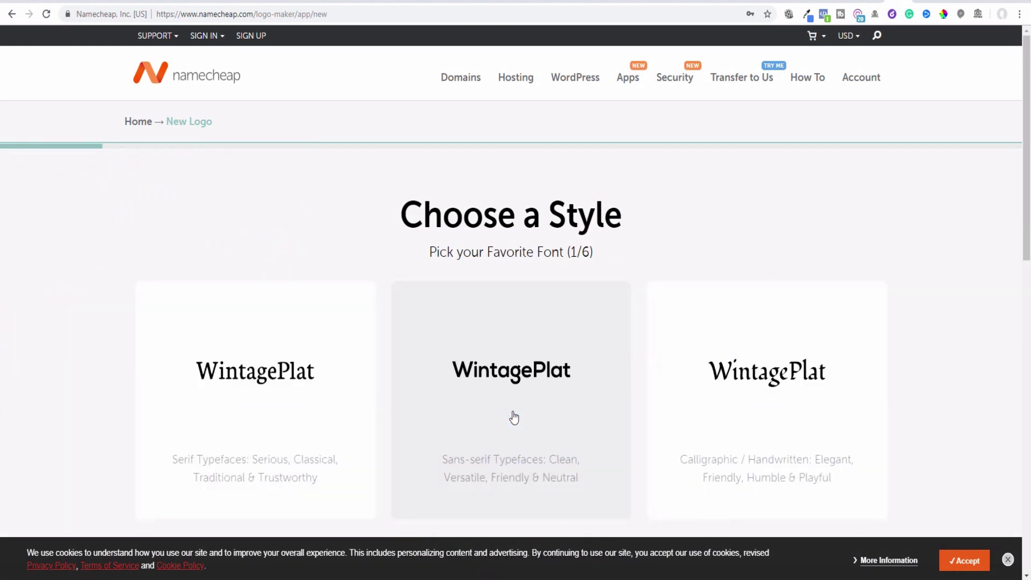
pyautogui.scroll(-3, 389, 396)
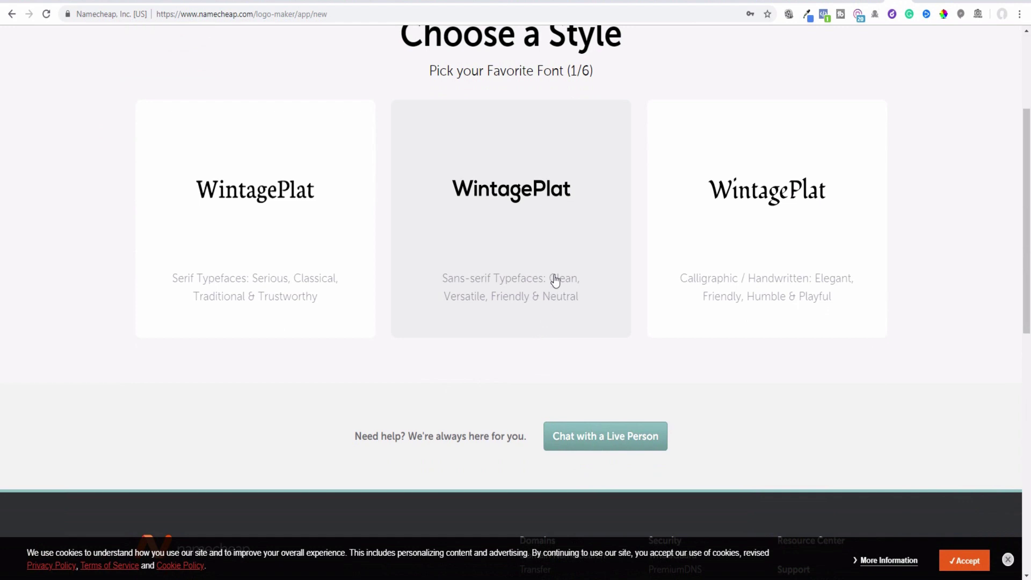
pyautogui.click(519, 203)
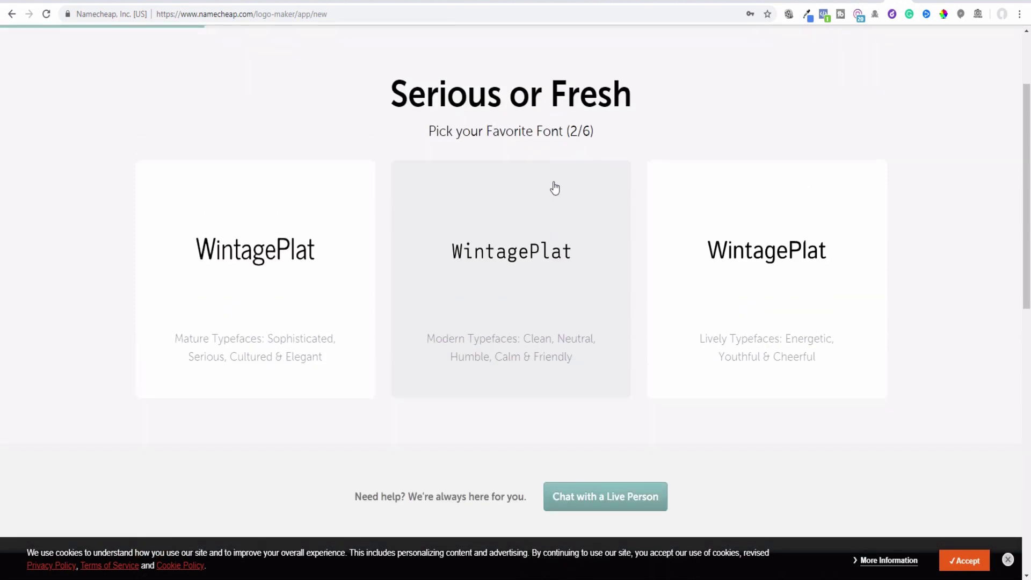
pyautogui.click(275, 258)
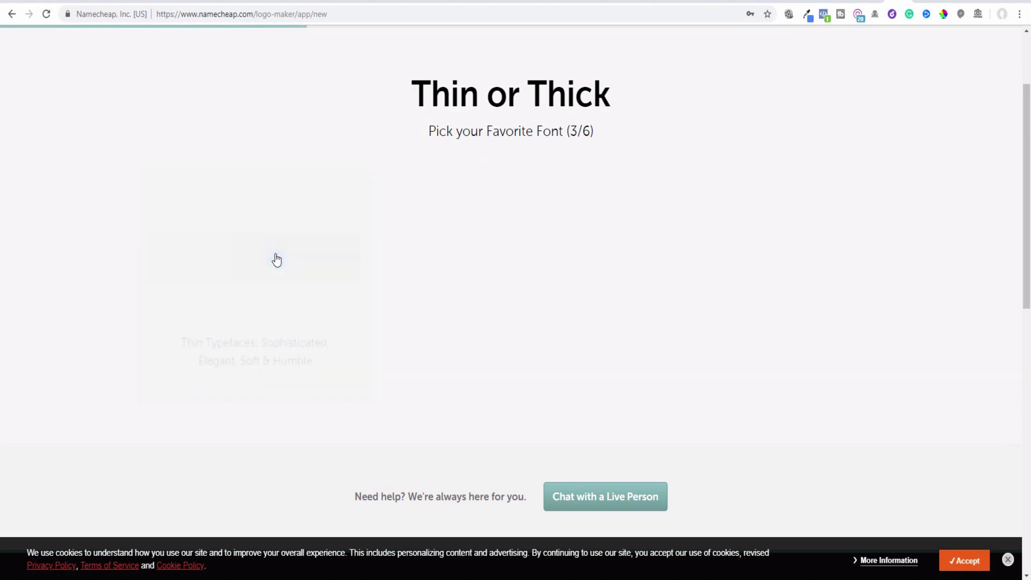
pyautogui.click(835, 240)
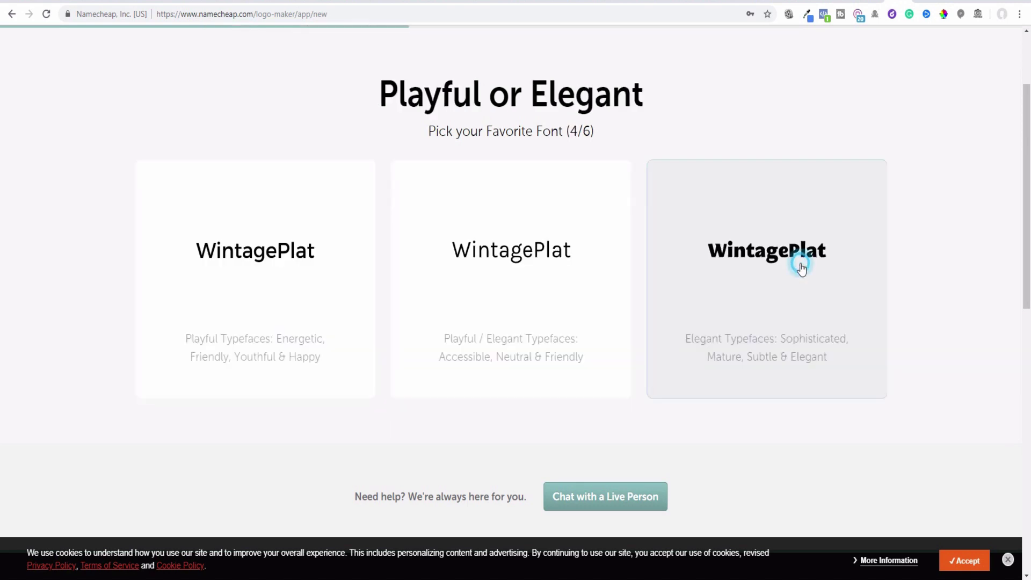
pyautogui.click(799, 264)
pyautogui.click(503, 289)
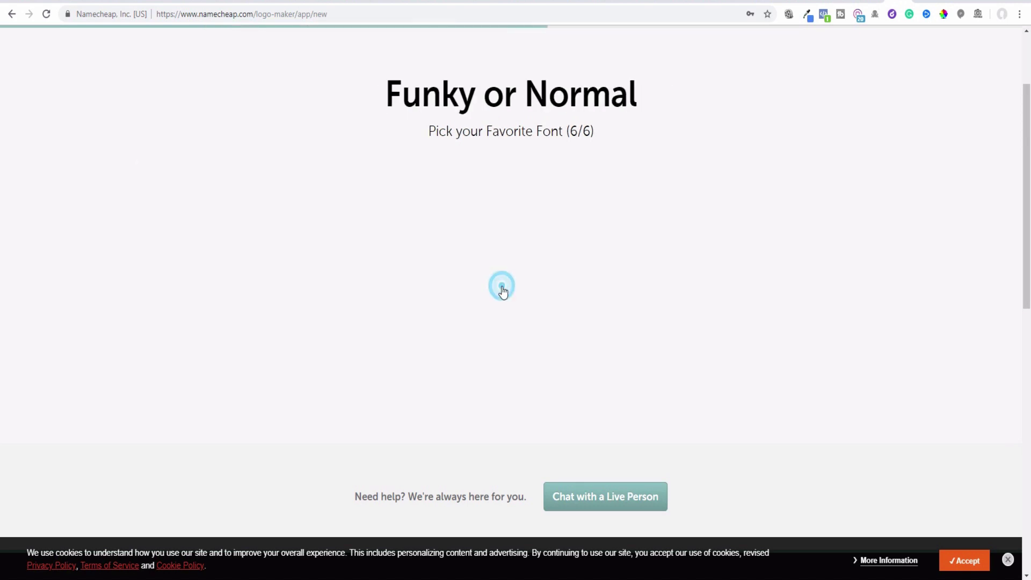
pyautogui.click(503, 293)
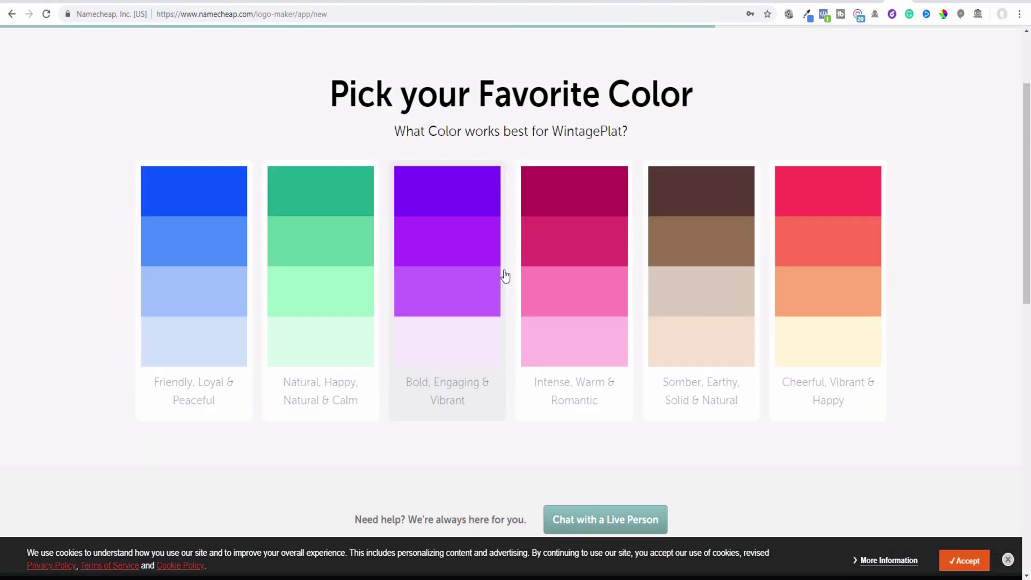
# Choose the Cheerful, Vibrant & Happy palette and add the slogan 'Best for your health'.
pyautogui.click(842, 189)
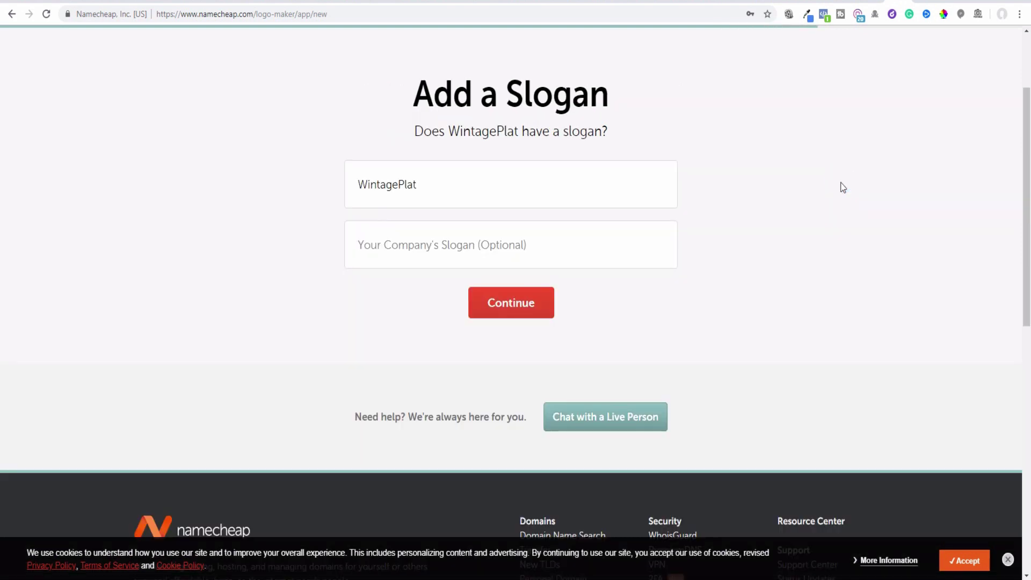
pyautogui.click(440, 251)
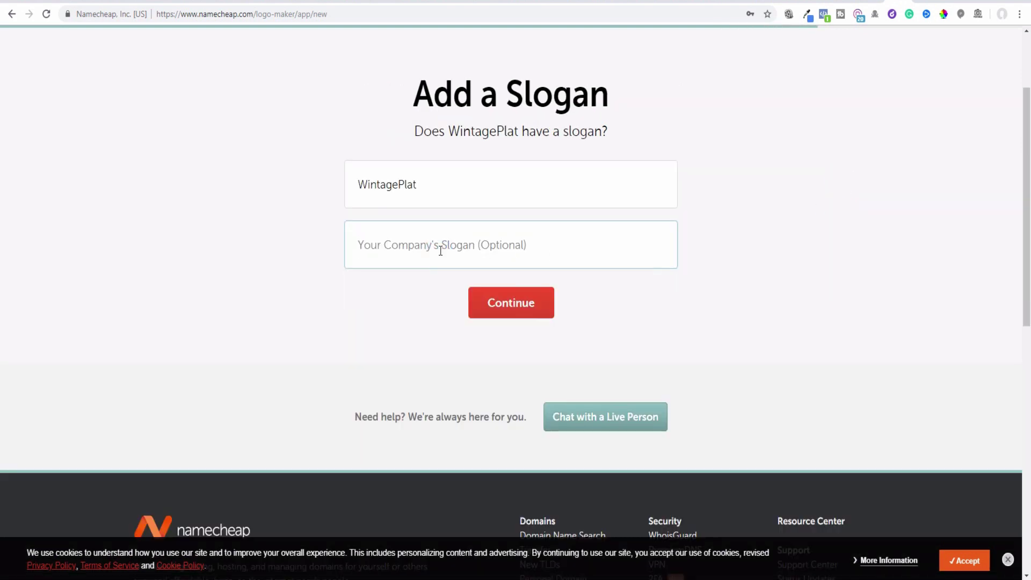
pyautogui.write('Best for your health')
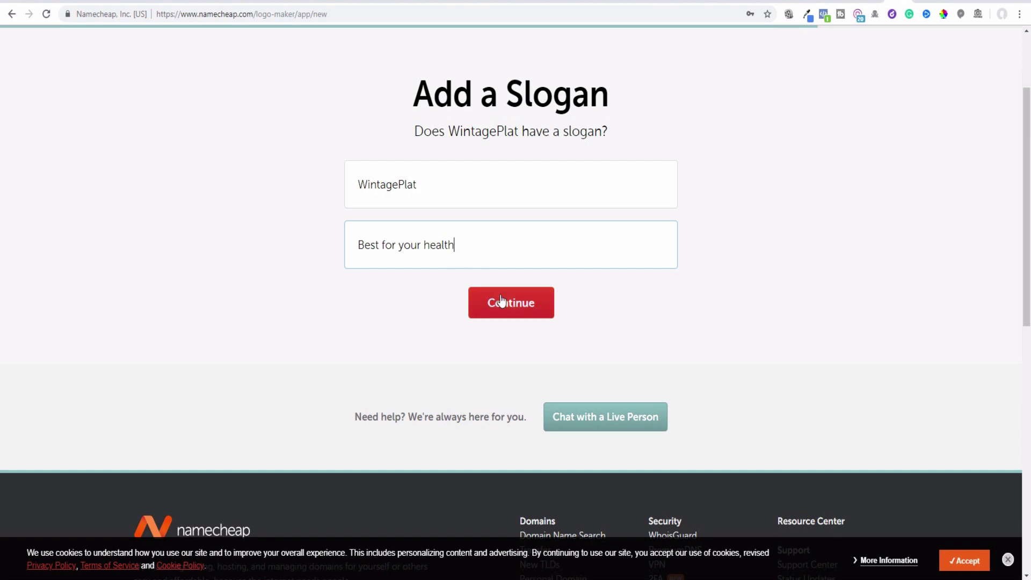
pyautogui.click(508, 304)
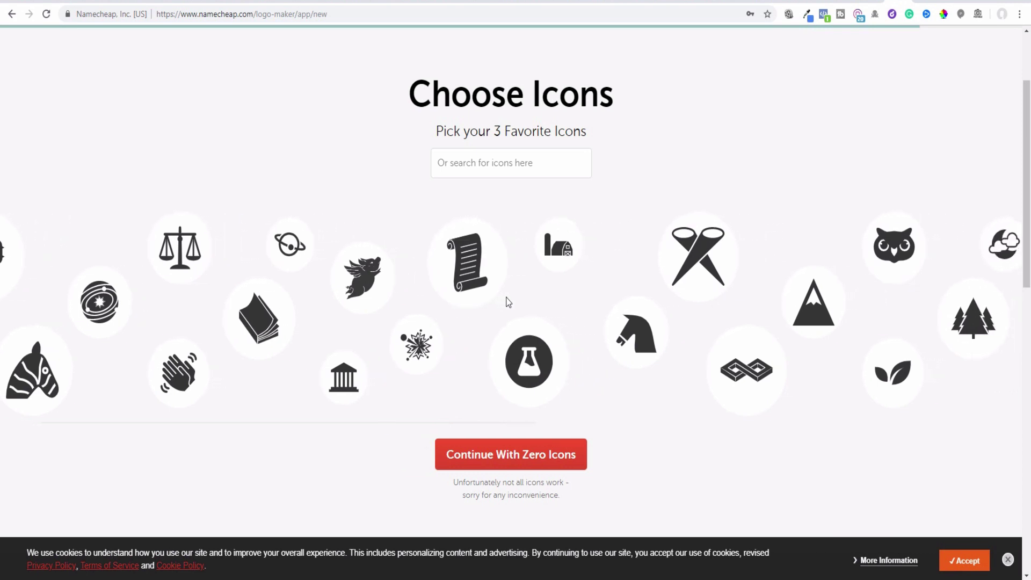
# Select the pine tree, leaf and hand icons and generate logos from all three.
pyautogui.click(951, 320)
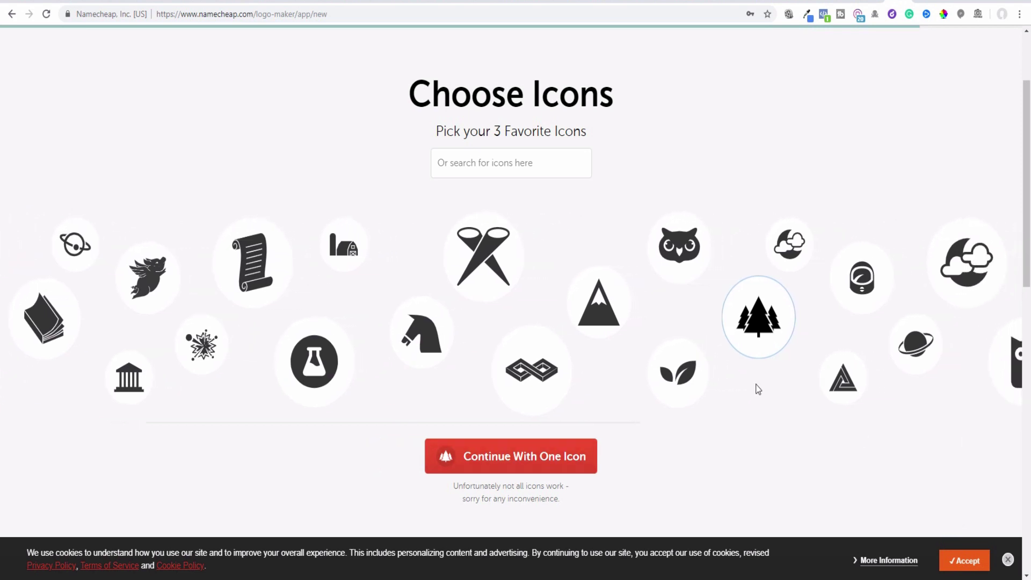
pyautogui.click(672, 386)
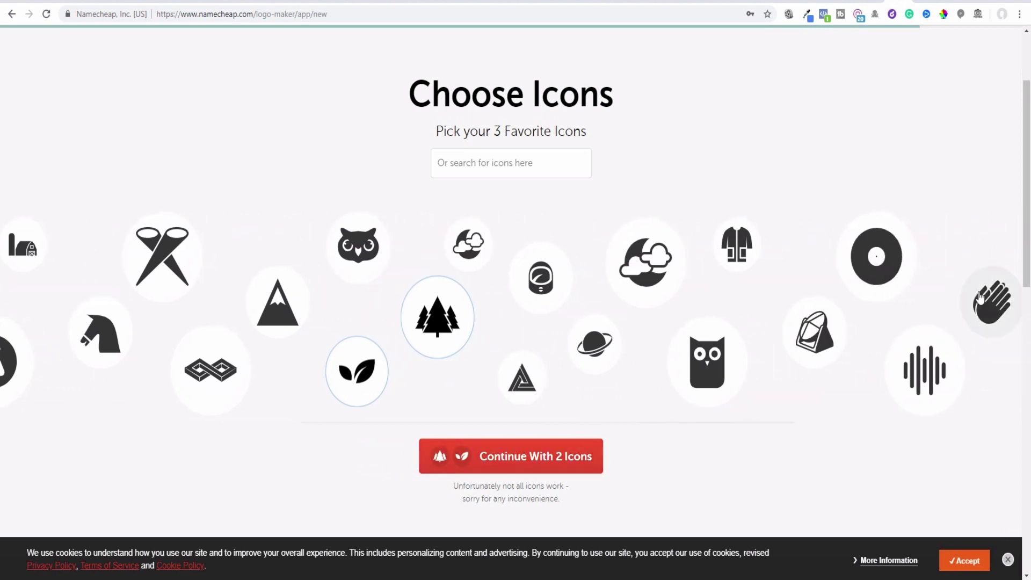
pyautogui.click(980, 306)
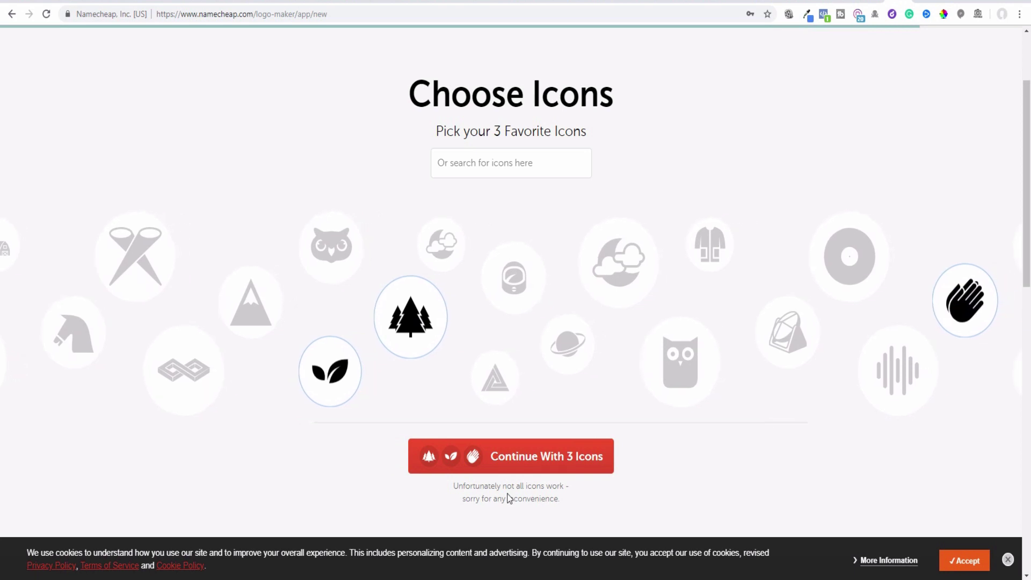
pyautogui.click(502, 465)
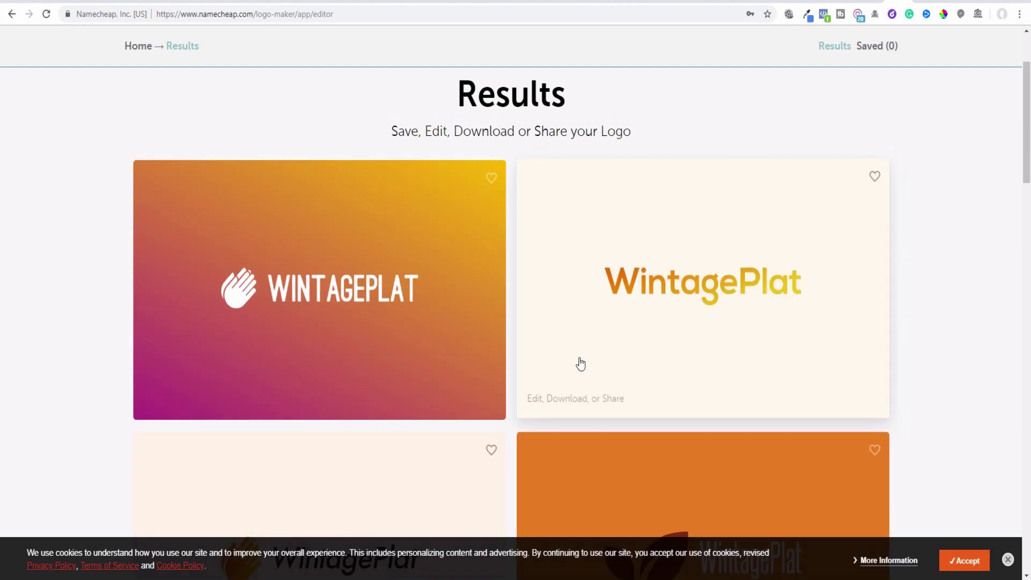
# Scroll the results and open the yellow logo with the magenta leaf icon in the editor.
pyautogui.scroll(-2, 578, 360)
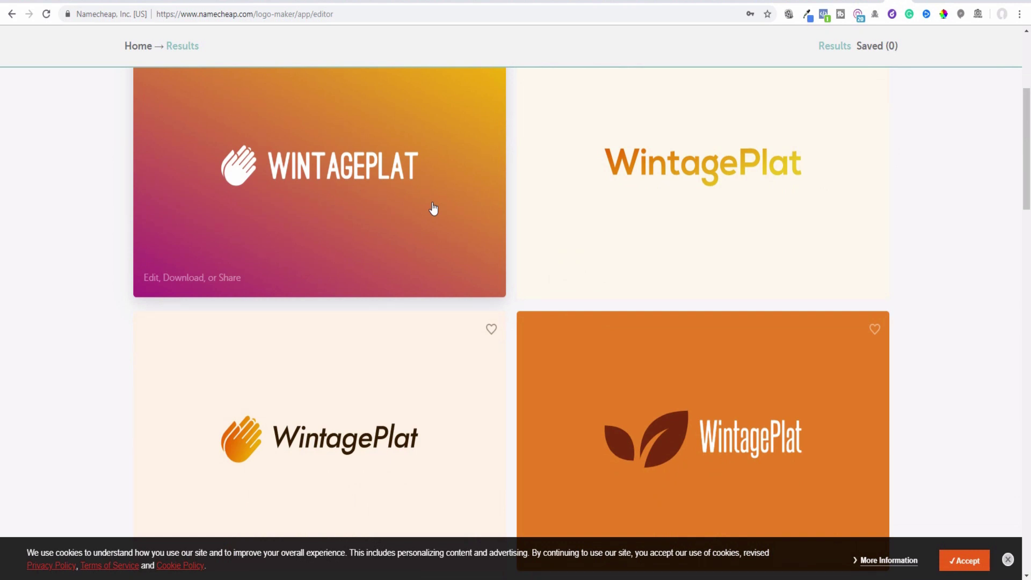
pyautogui.scroll(-6, 433, 208)
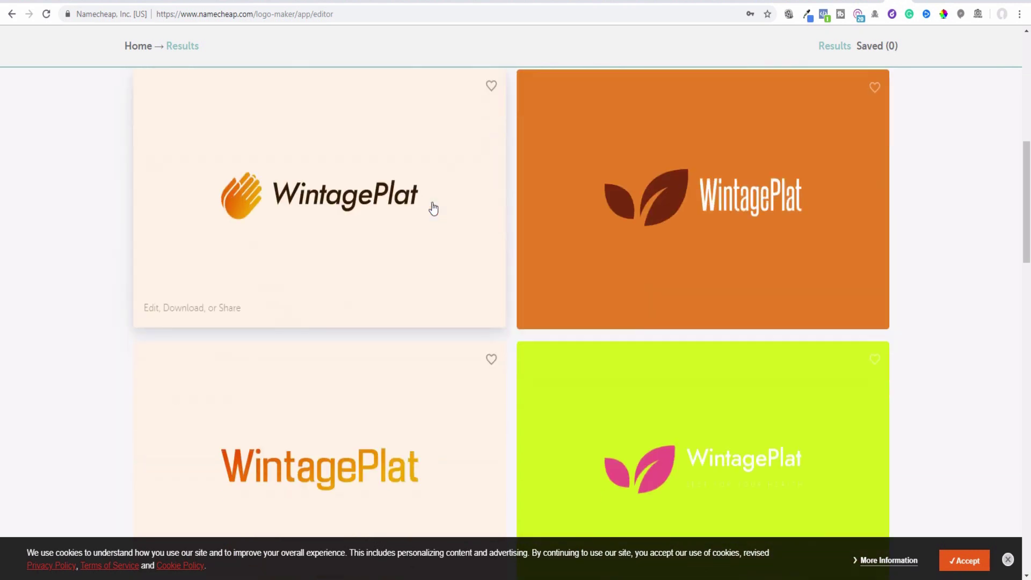
pyautogui.scroll(-4, 433, 208)
pyautogui.scroll(-3, 433, 209)
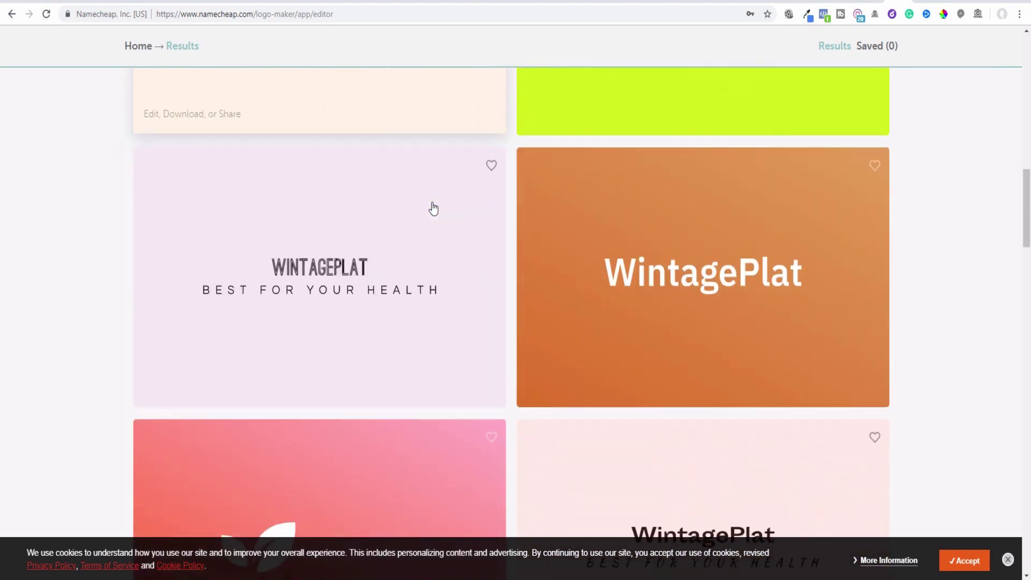
pyautogui.scroll(-3, 433, 209)
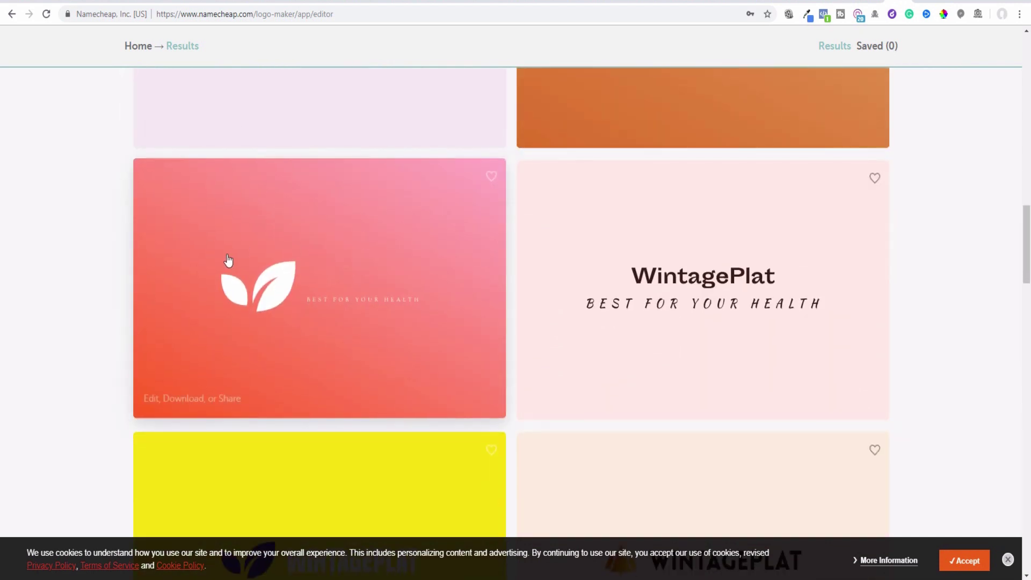
pyautogui.scroll(-2, 247, 264)
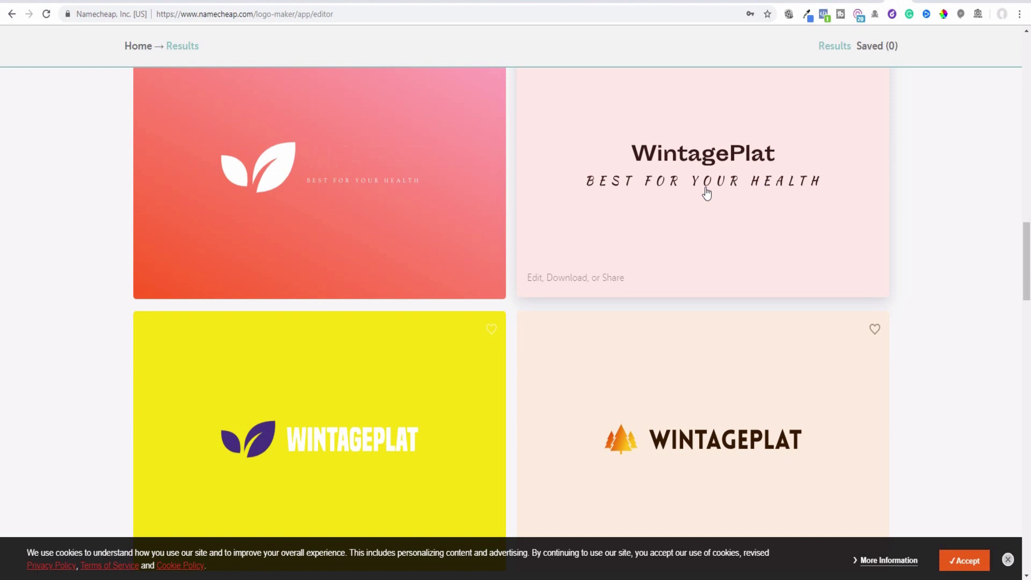
pyautogui.scroll(-10, 706, 193)
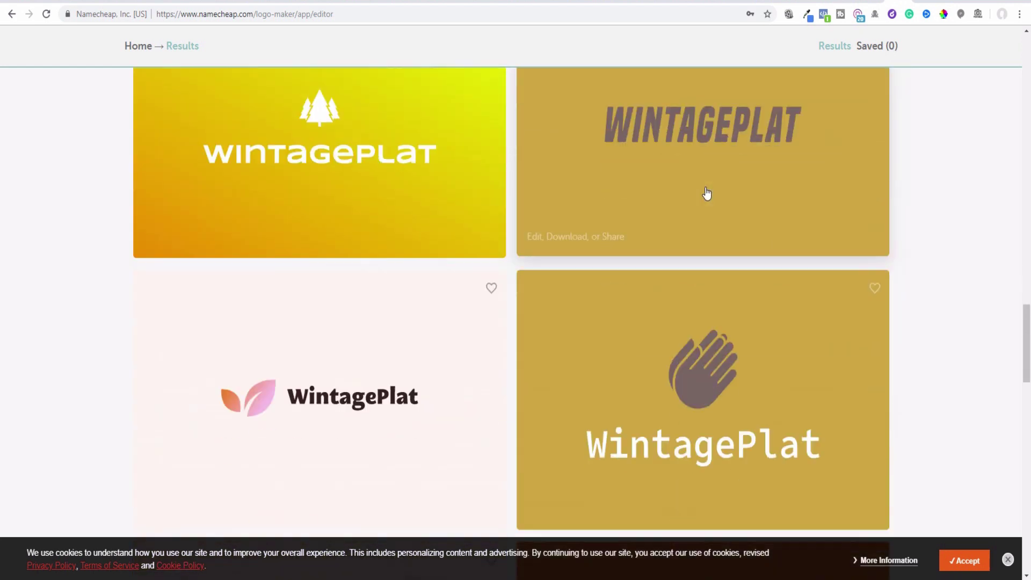
pyautogui.scroll(-2, 707, 193)
pyautogui.scroll(-3, 706, 193)
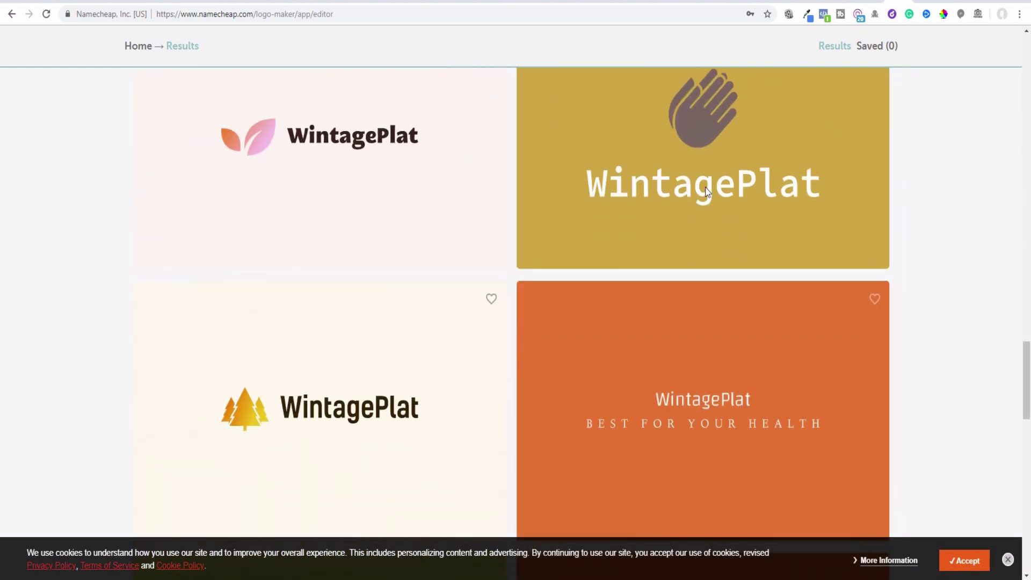
pyautogui.scroll(-2, 706, 193)
pyautogui.scroll(-5, 706, 194)
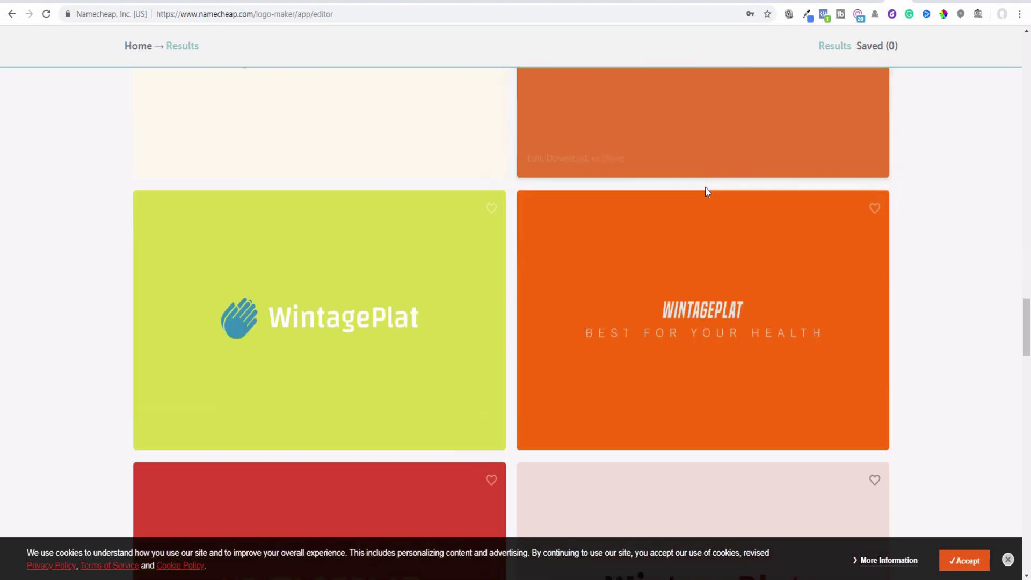
pyautogui.scroll(-6, 707, 194)
pyautogui.scroll(-10, 707, 193)
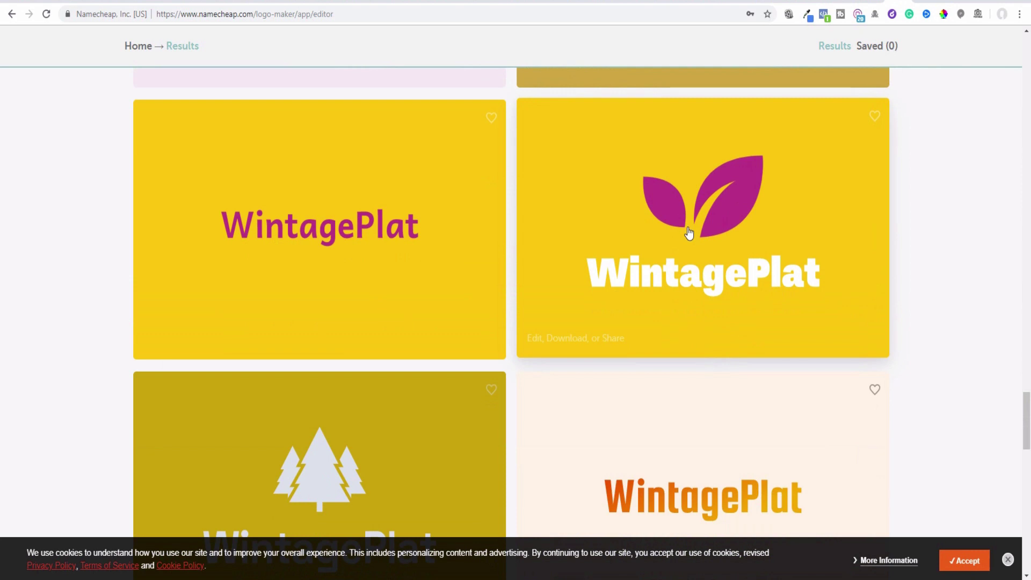
pyautogui.click(689, 233)
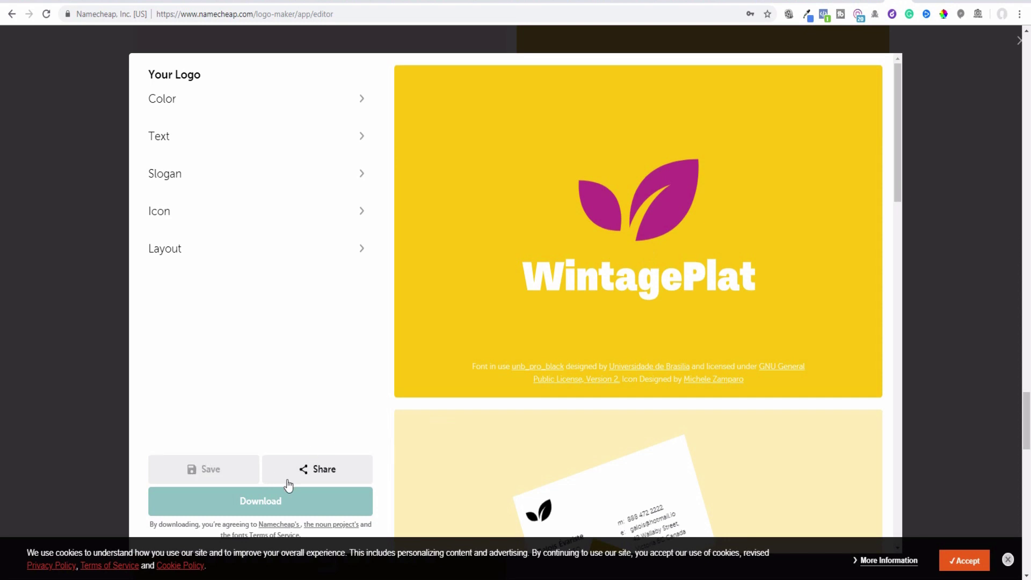
# Apply the blue-to-orange gradient colour scheme to the WintagePlat logo.
pyautogui.click(363, 103)
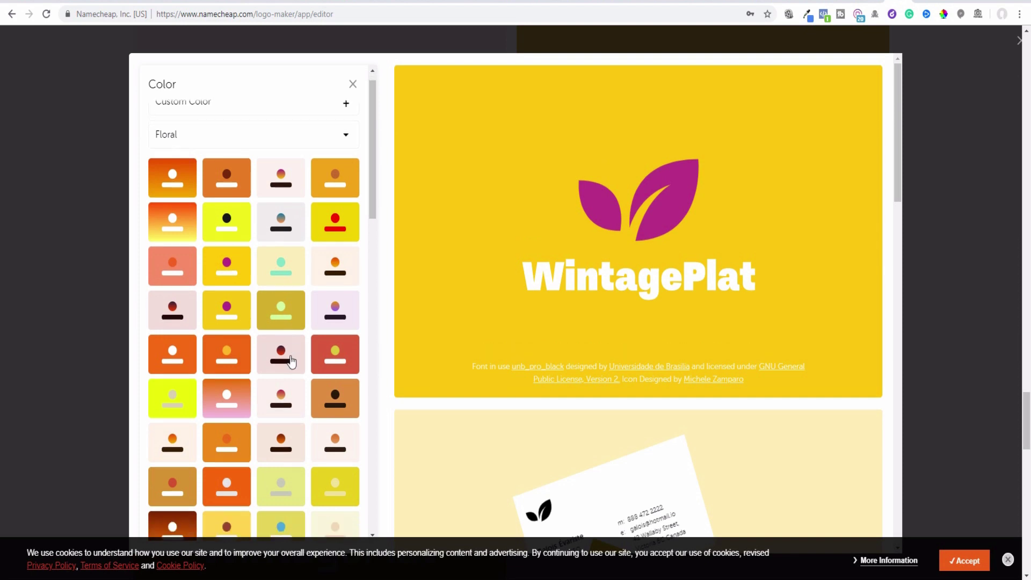
pyautogui.scroll(-8, 290, 363)
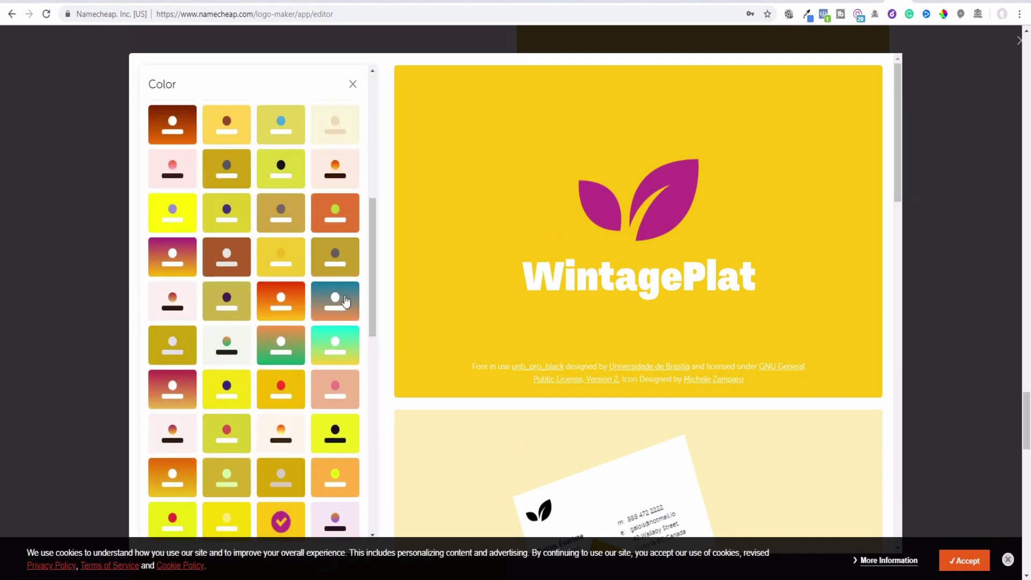
pyautogui.click(345, 301)
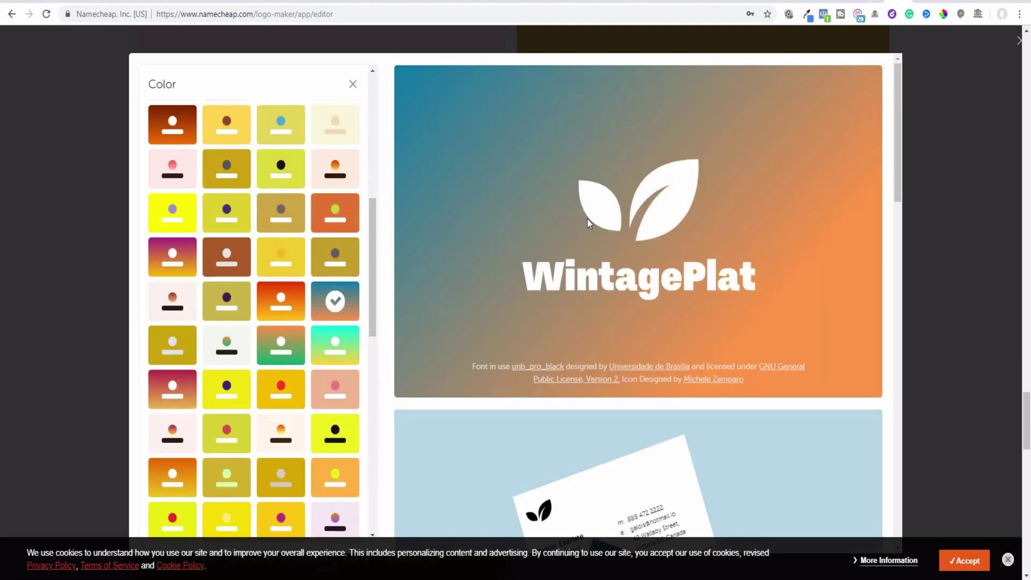
pyautogui.scroll(-5, 243, 169)
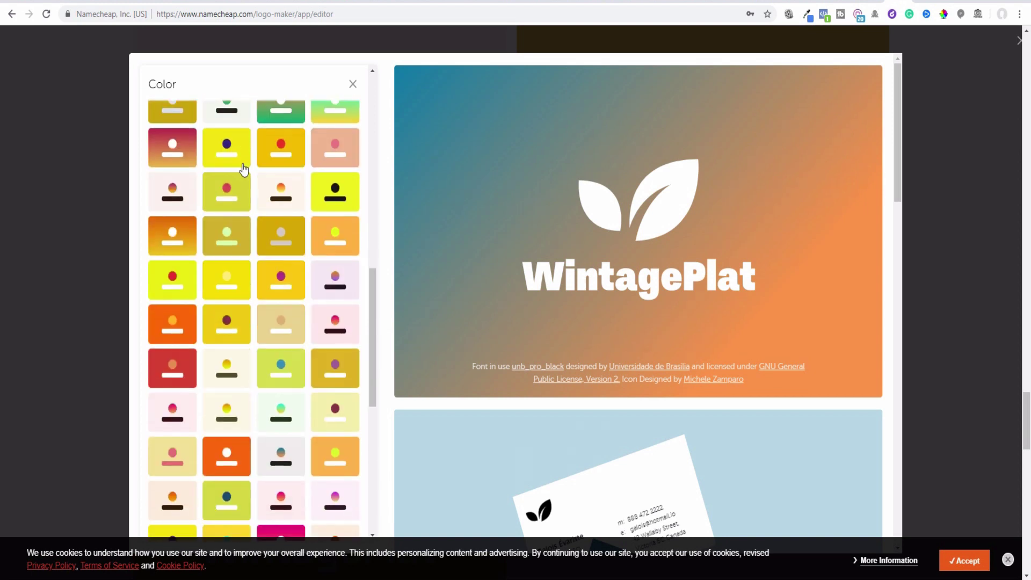
pyautogui.scroll(-4, 244, 169)
pyautogui.scroll(10, 243, 169)
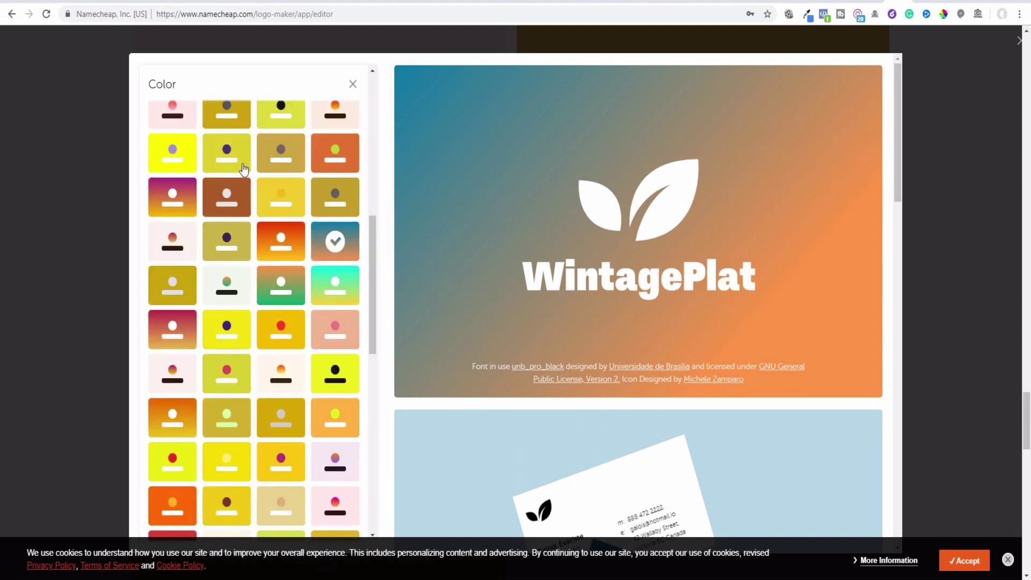
pyautogui.click(352, 86)
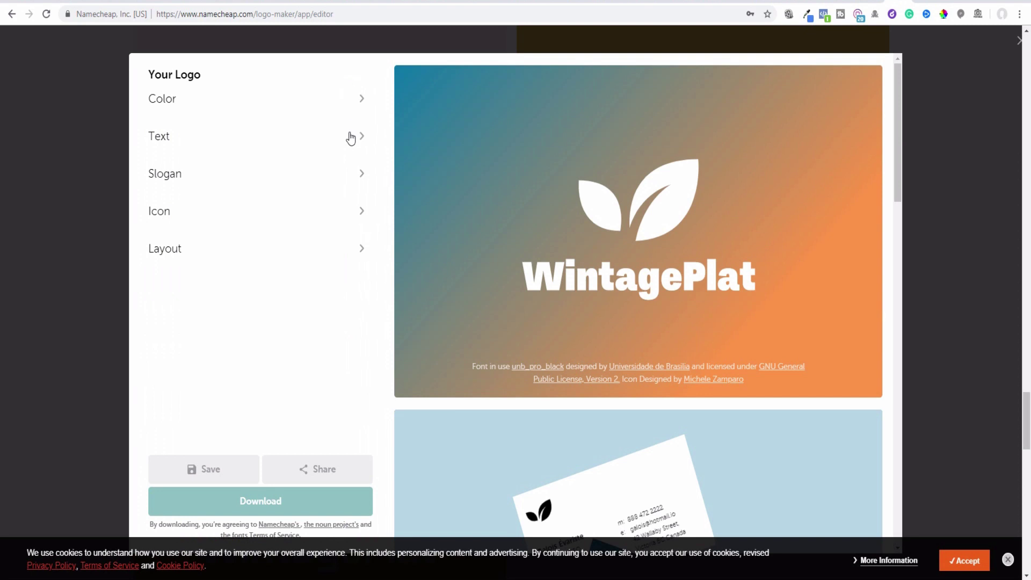
# Look through the logo text options and close them without changes.
pyautogui.click(278, 148)
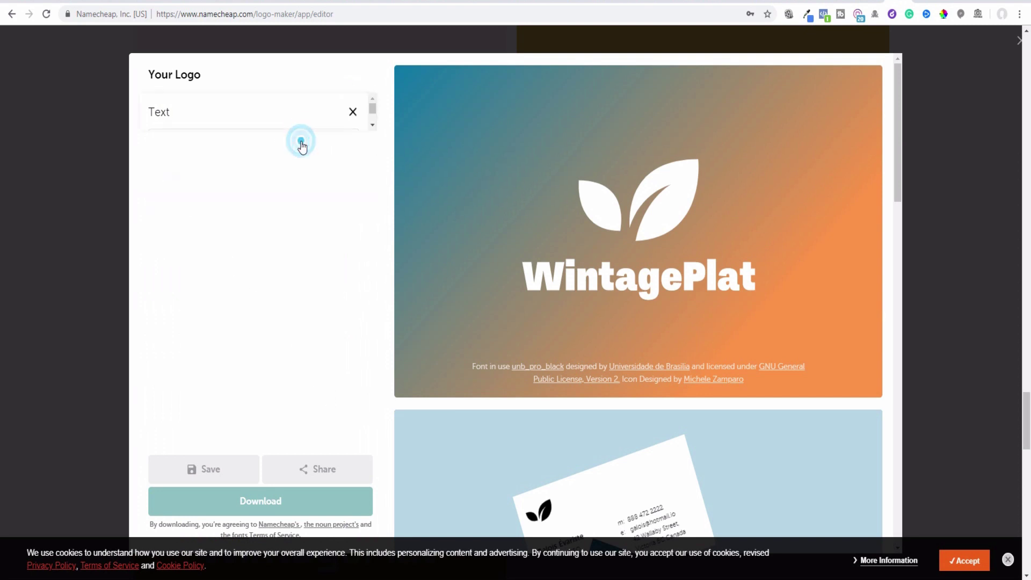
pyautogui.scroll(-2, 306, 322)
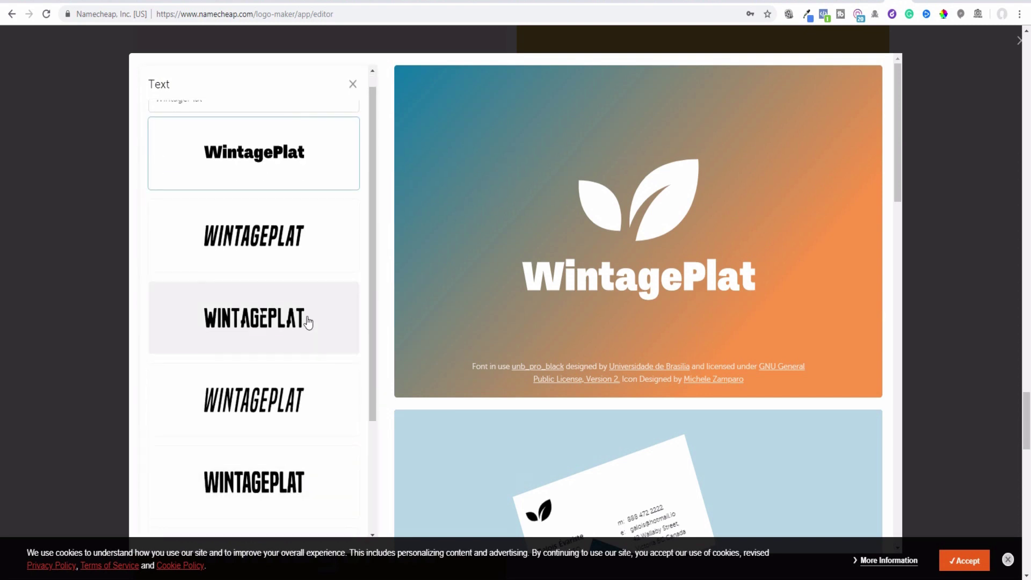
pyautogui.scroll(2, 306, 324)
pyautogui.click(353, 84)
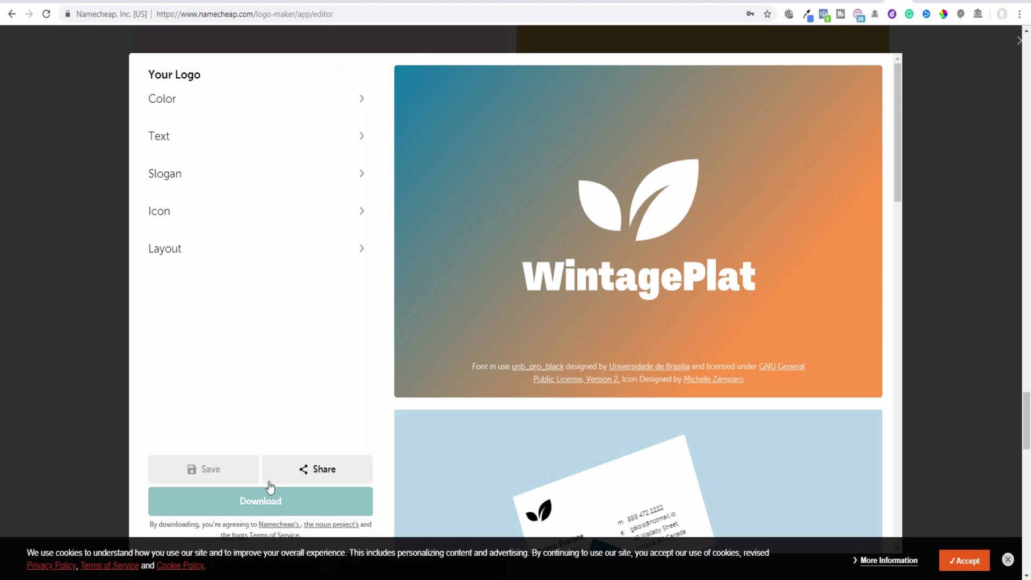
# Save the WintagePlat-logo zip into Downloaded, then select AdobeAIRInstaller there.
pyautogui.click(253, 503)
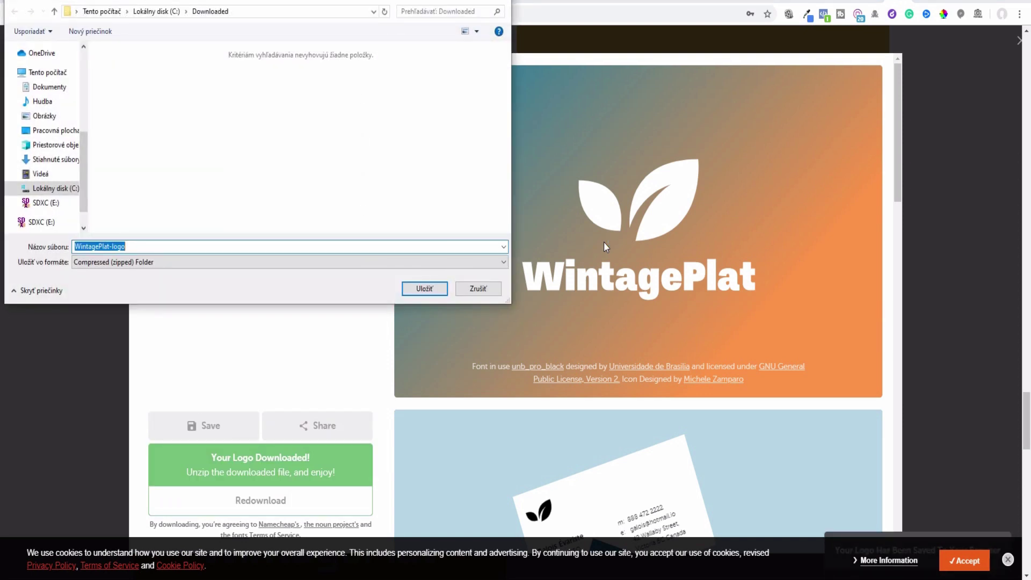
pyautogui.click(421, 288)
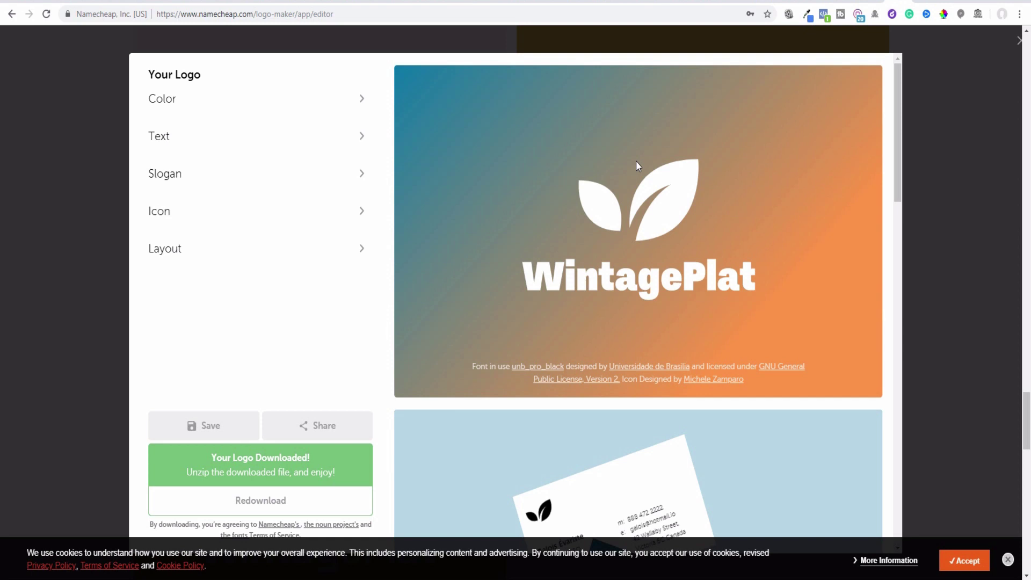
pyautogui.click(141, 206)
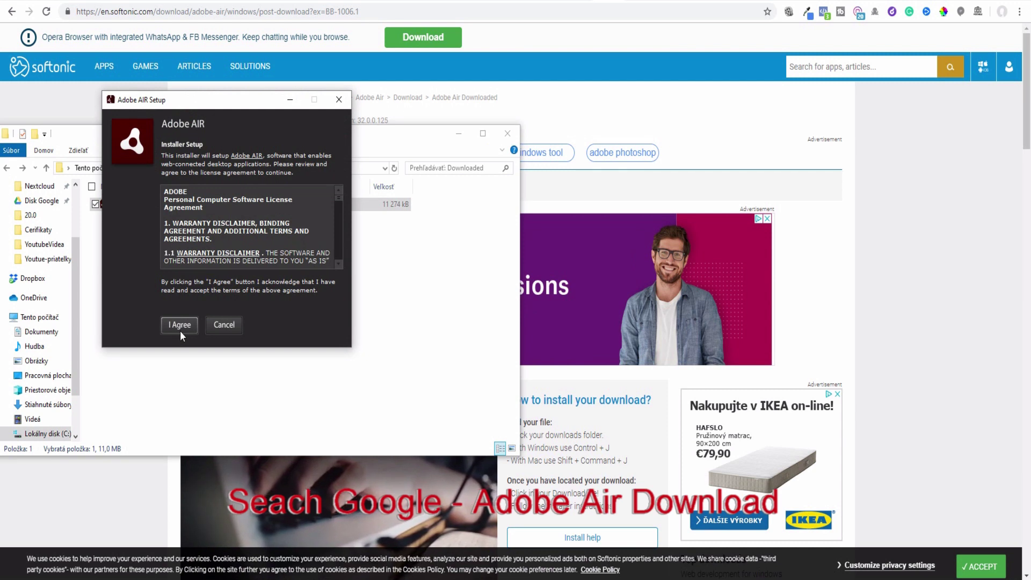
# Install Adobe AIR, then install LogoLab with the default preferences.
pyautogui.click(181, 330)
pyautogui.click(186, 217)
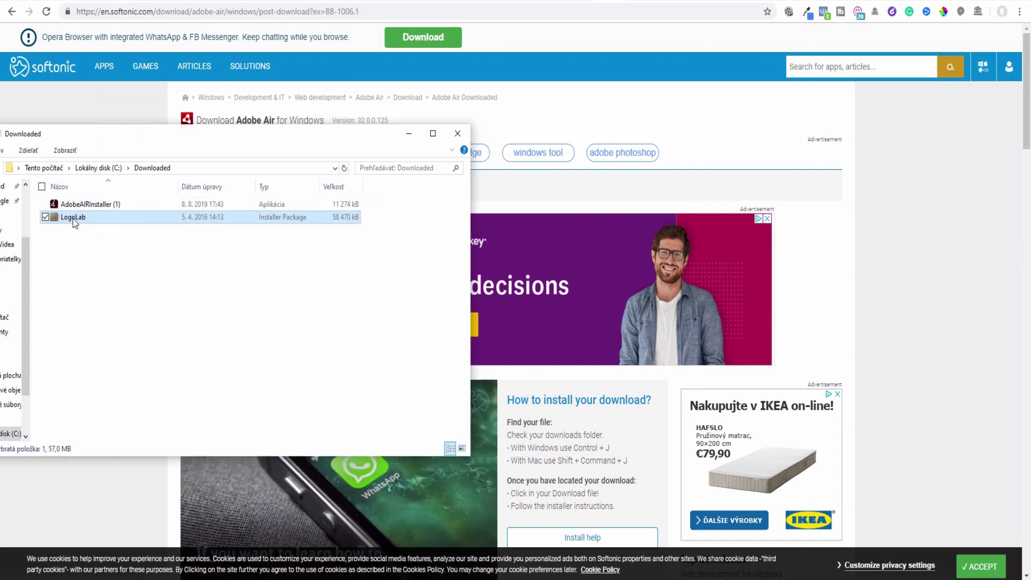
pyautogui.click(75, 219)
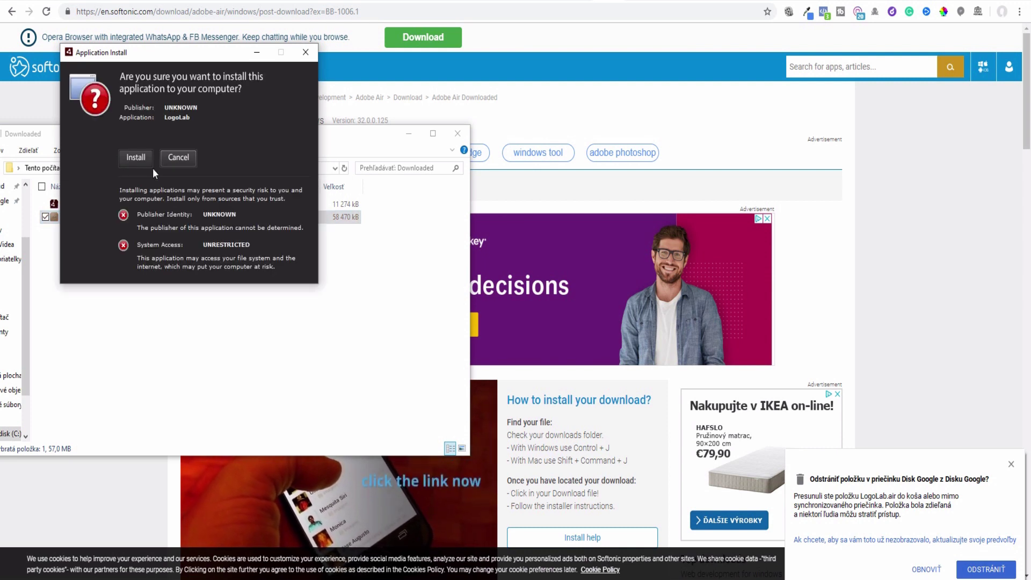
pyautogui.click(136, 158)
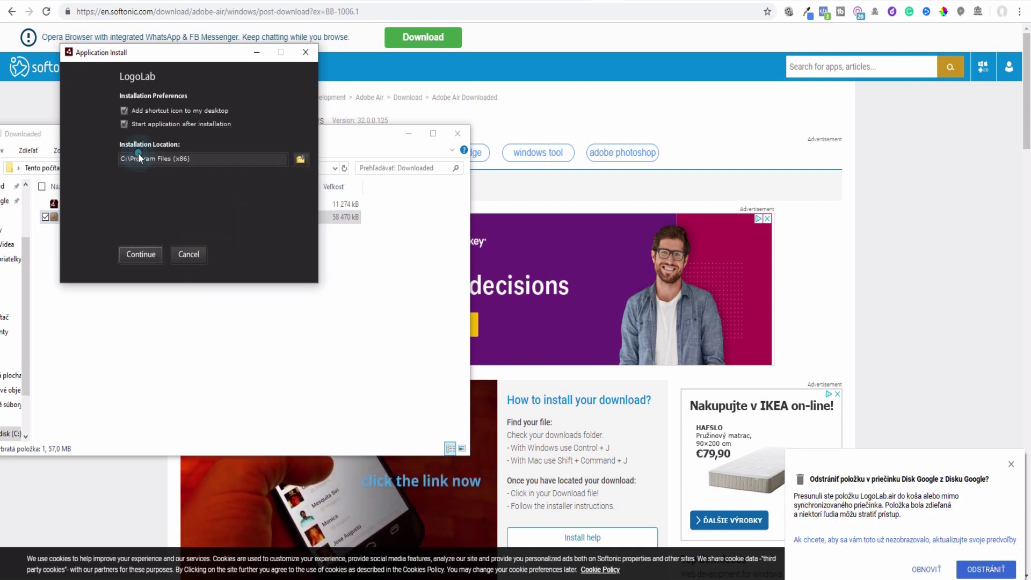
pyautogui.click(147, 253)
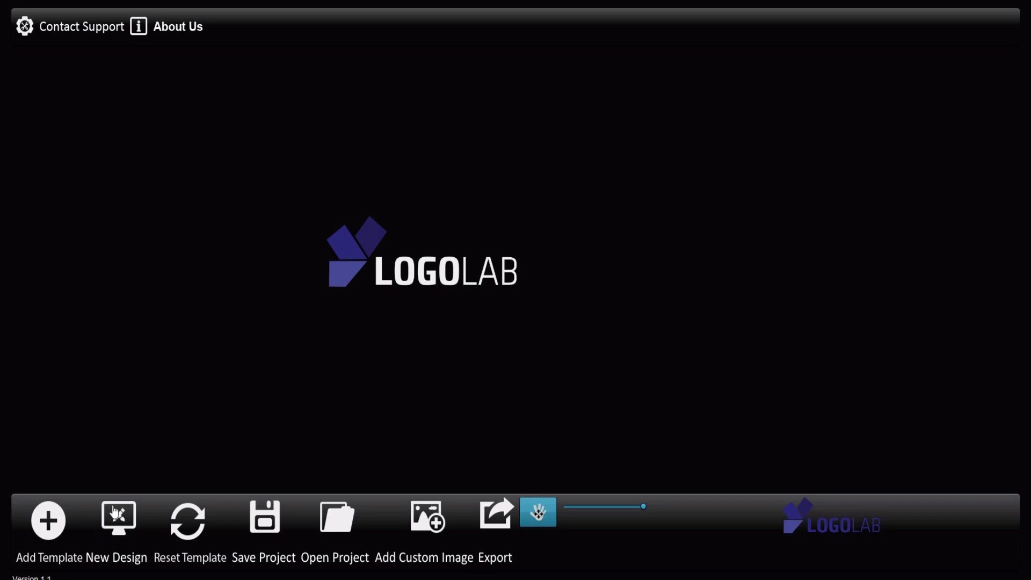
# From Business Templates, add the blue Business logo with its triangle icon to the canvas.
pyautogui.click(49, 531)
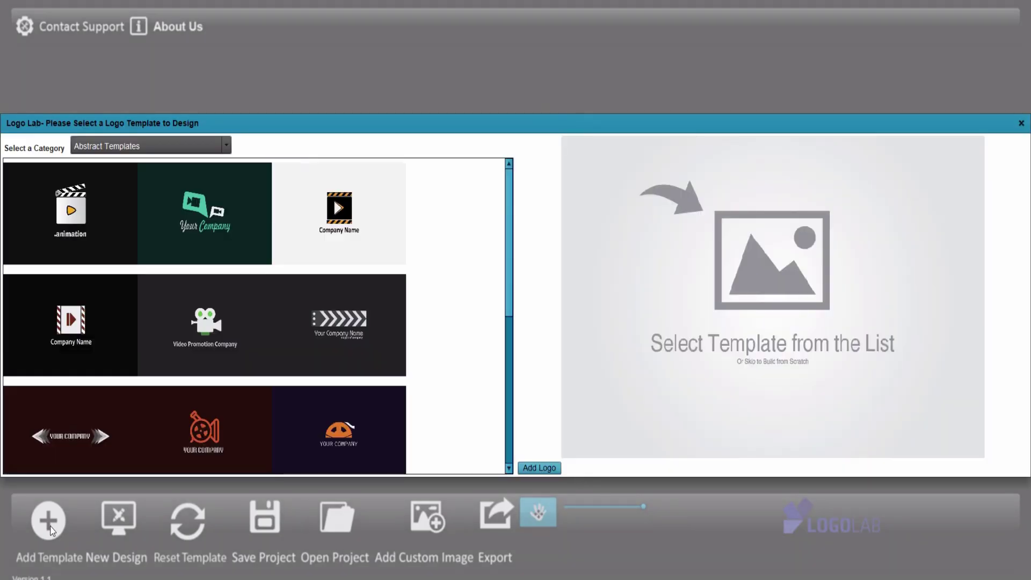
pyautogui.scroll(-3, 316, 298)
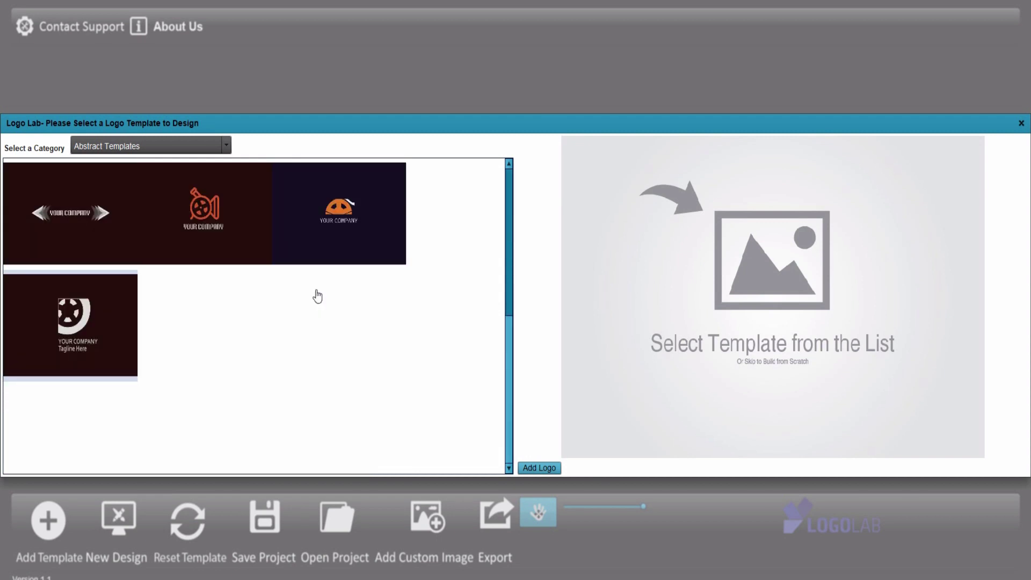
pyautogui.scroll(3, 317, 296)
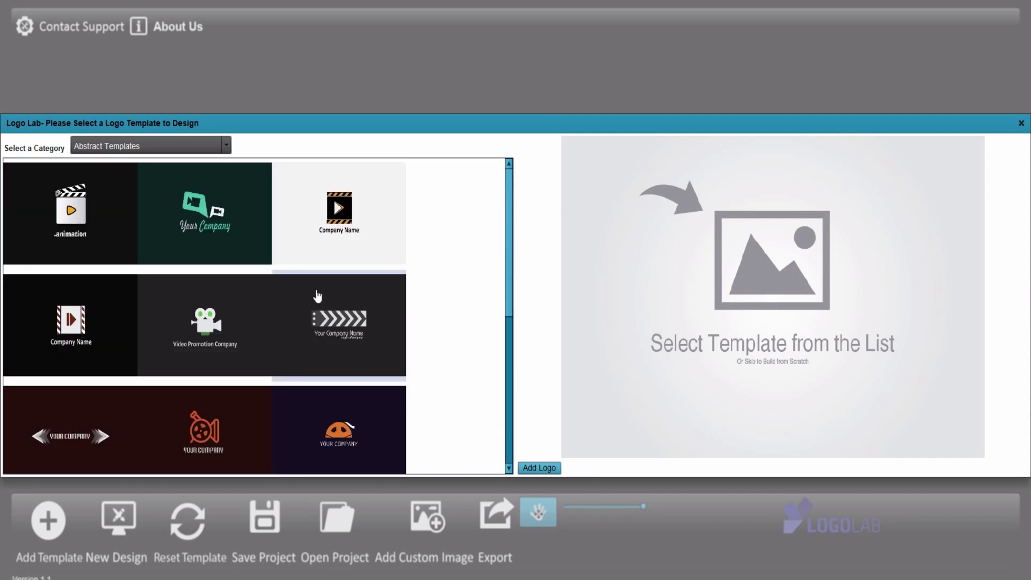
pyautogui.click(228, 144)
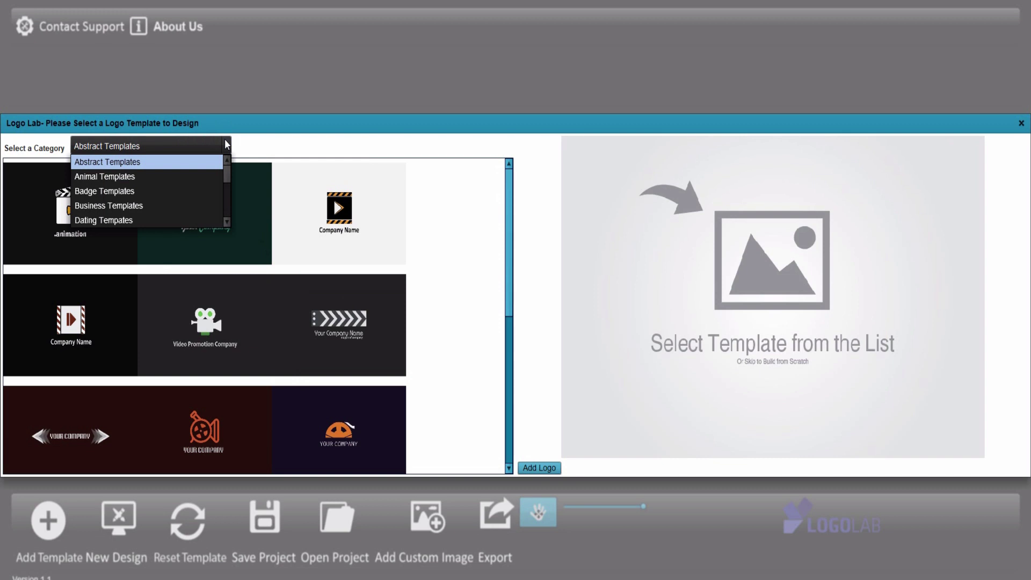
pyautogui.moveTo(227, 168)
pyautogui.mouseDown()
pyautogui.moveTo(227, 216)
pyautogui.moveTo(233, 168)
pyautogui.mouseUp()
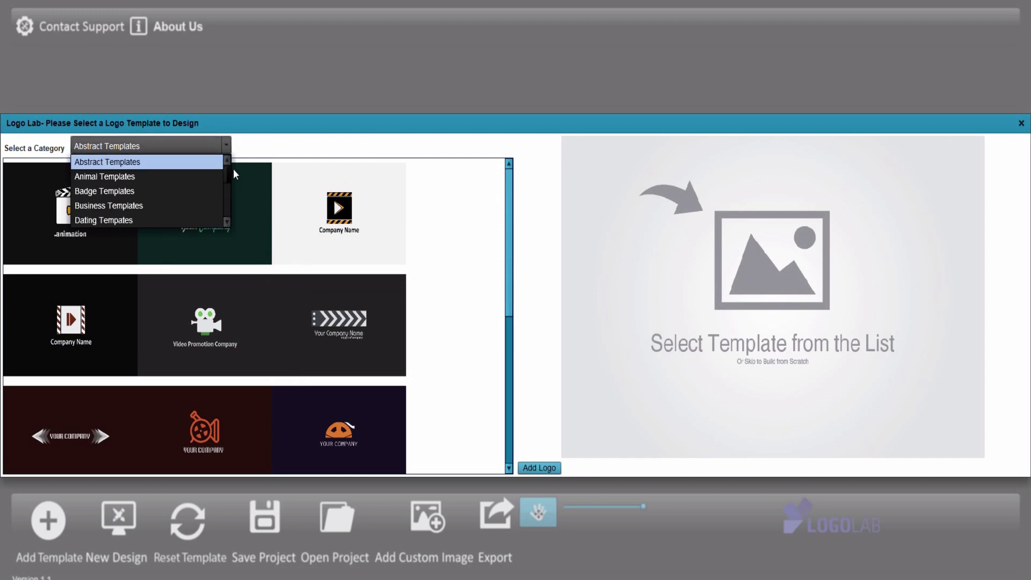
pyautogui.click(191, 206)
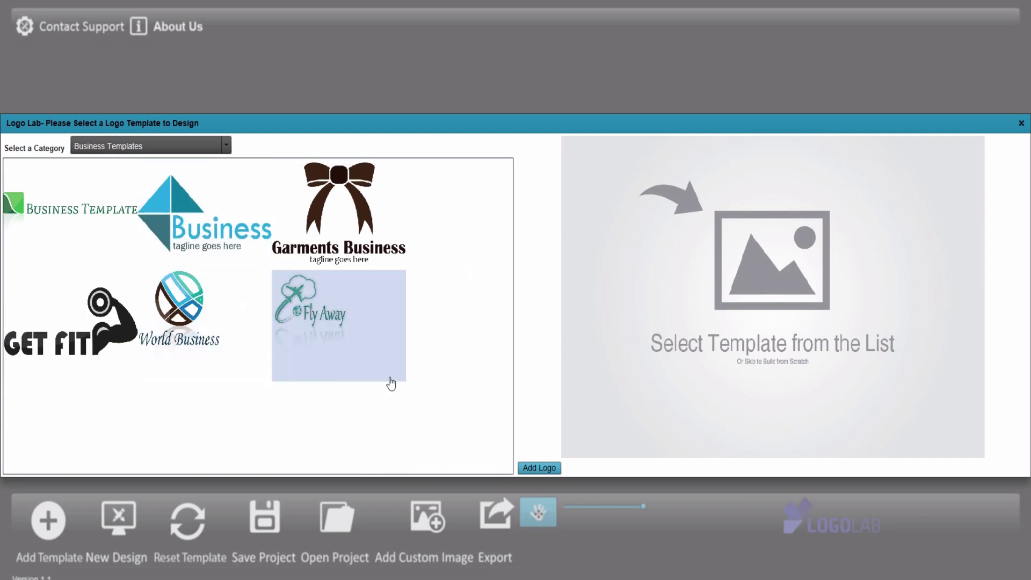
pyautogui.click(183, 213)
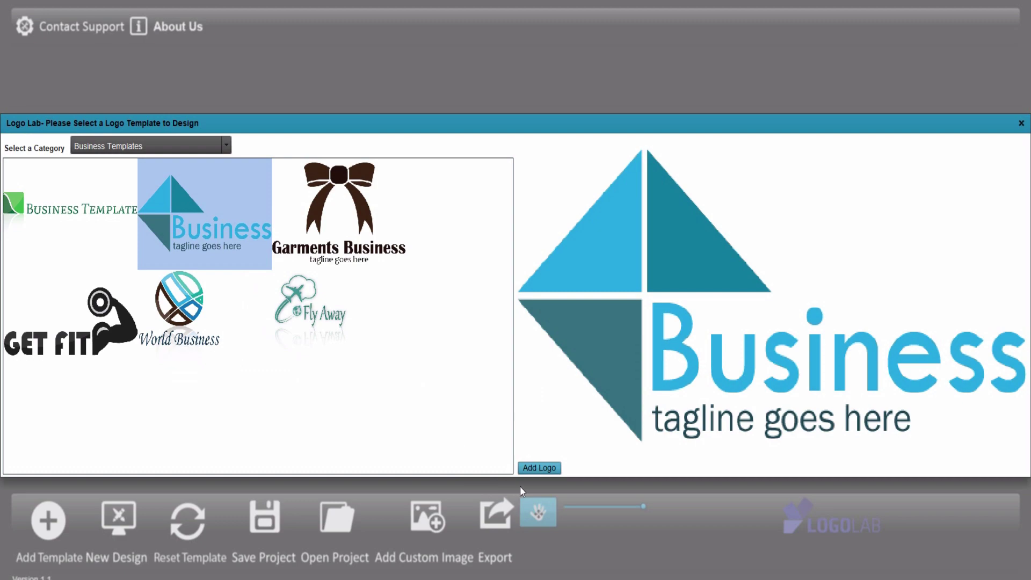
pyautogui.click(546, 471)
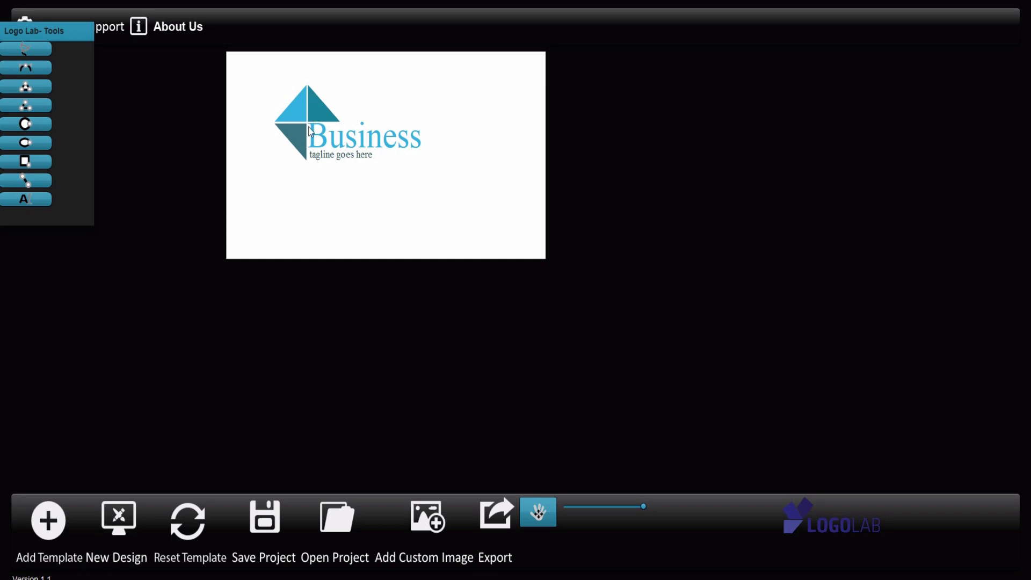
# Set the Business wordmark's font to Adobe Gothic Std B.
pyautogui.click(322, 137)
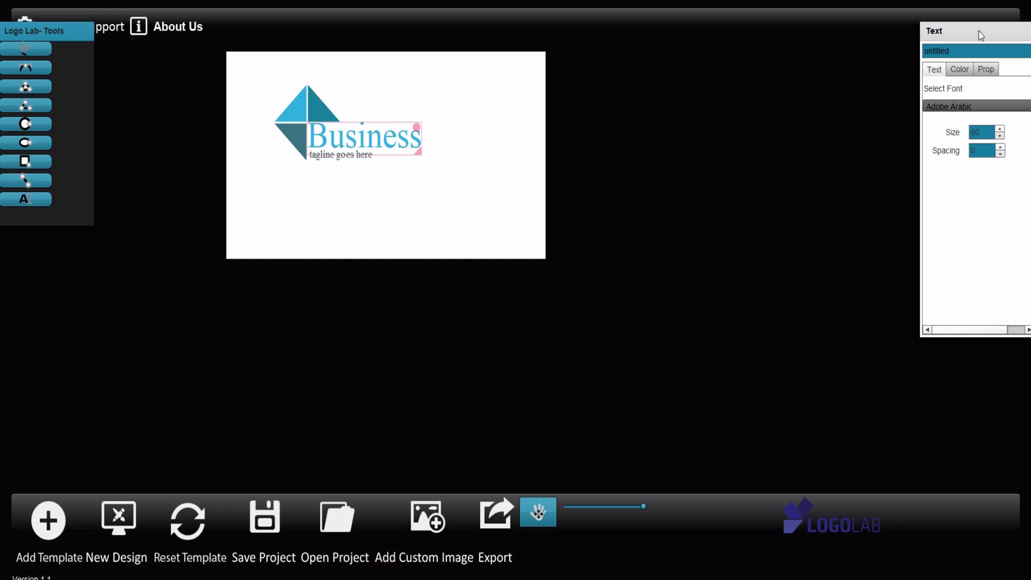
pyautogui.moveTo(981, 31); pyautogui.dragTo(843, 54)
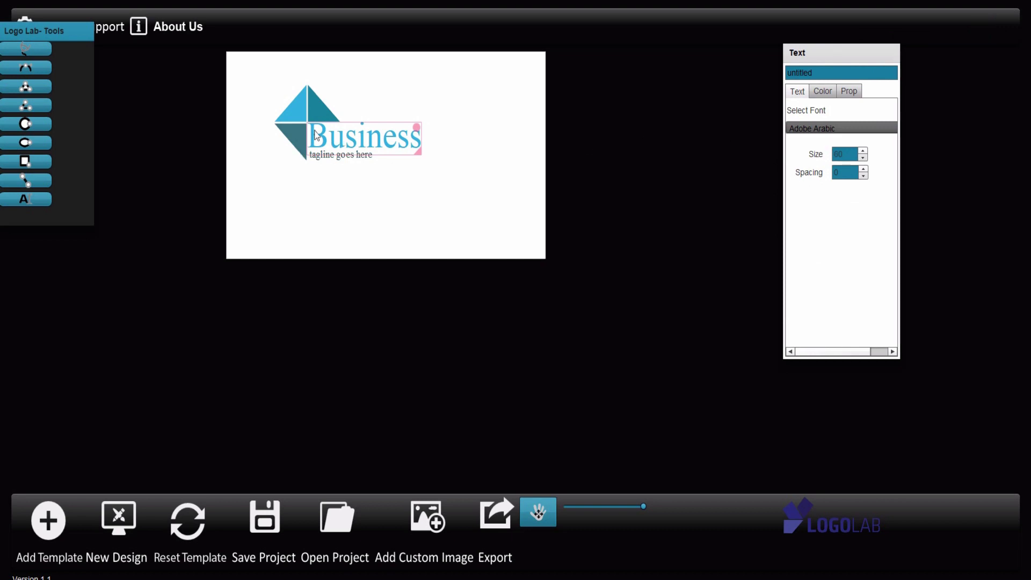
pyautogui.click(824, 130)
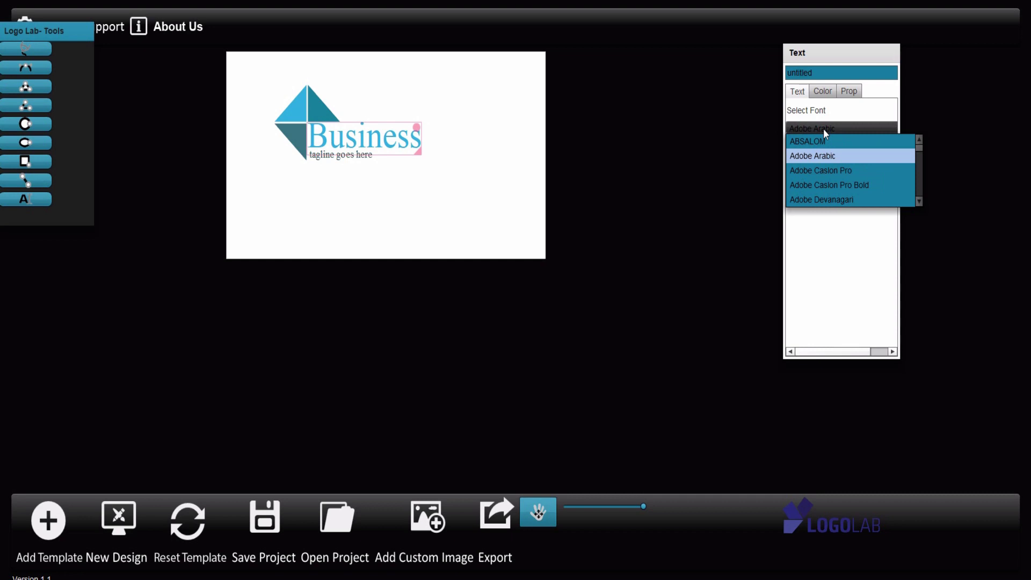
pyautogui.scroll(-3, 838, 157)
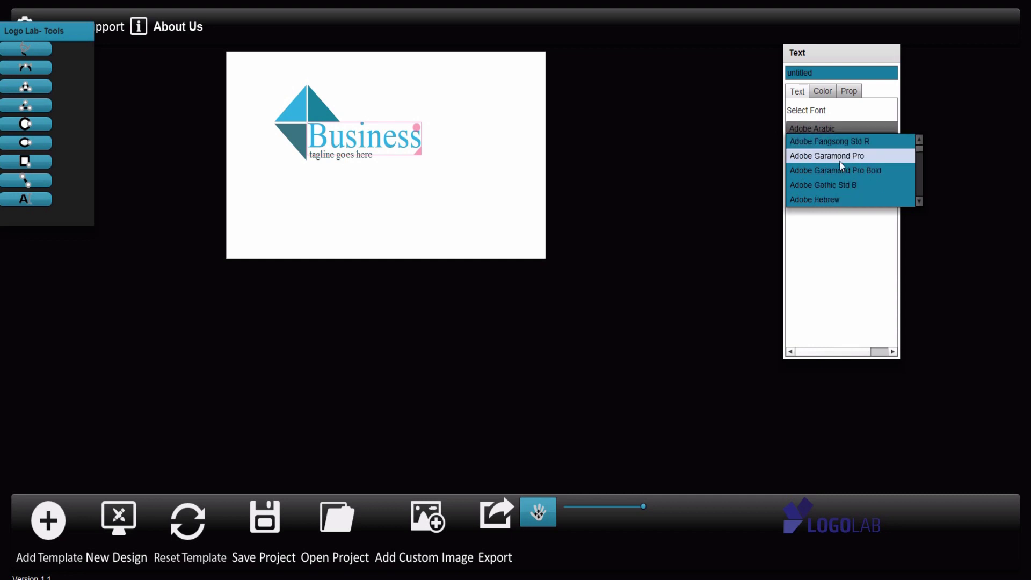
pyautogui.click(847, 190)
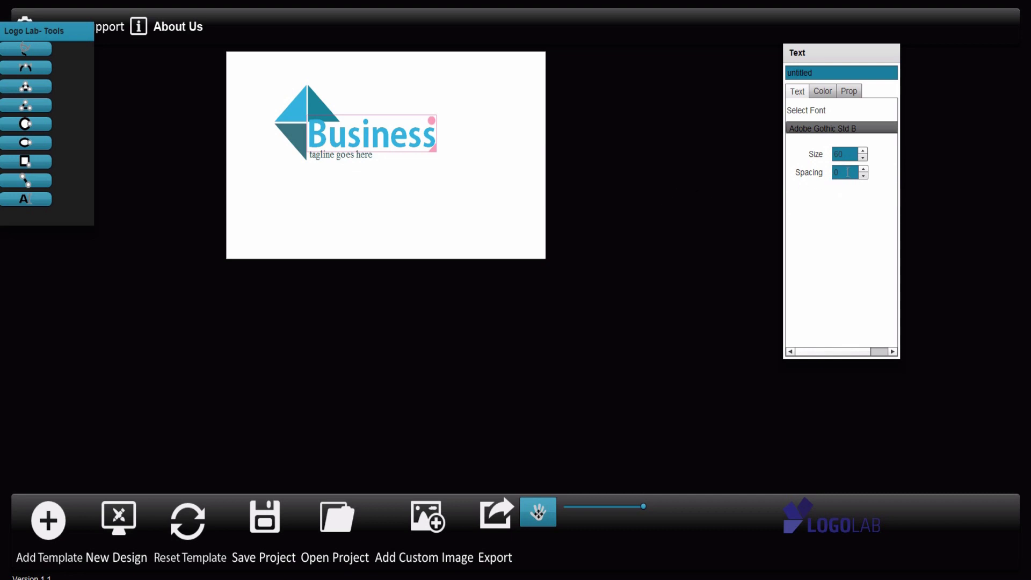
# Shrink the Business text down to font size 50.
pyautogui.click(863, 157)
pyautogui.click(864, 157)
pyautogui.click(863, 157)
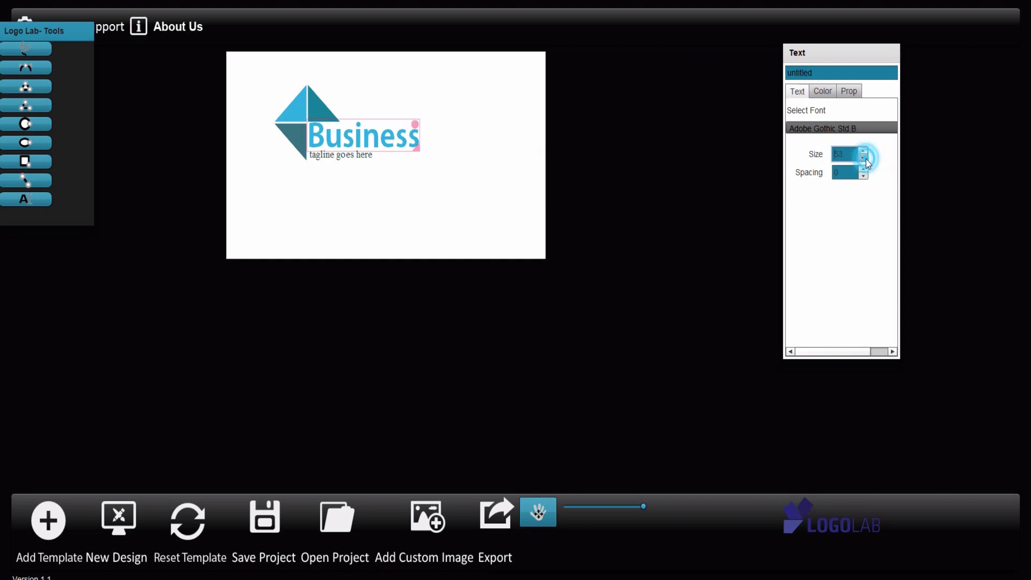
pyautogui.click(864, 157)
pyautogui.click(865, 159)
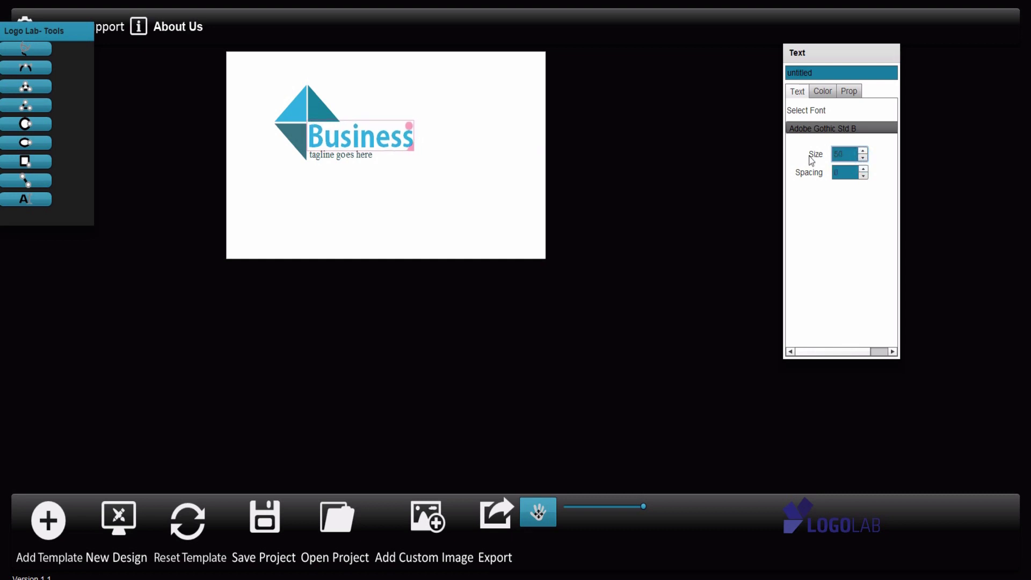
# Put the Business wordmark into text editing mode.
pyautogui.click(351, 142)
pyautogui.click(354, 144)
pyautogui.click(408, 140)
pyautogui.click(408, 137)
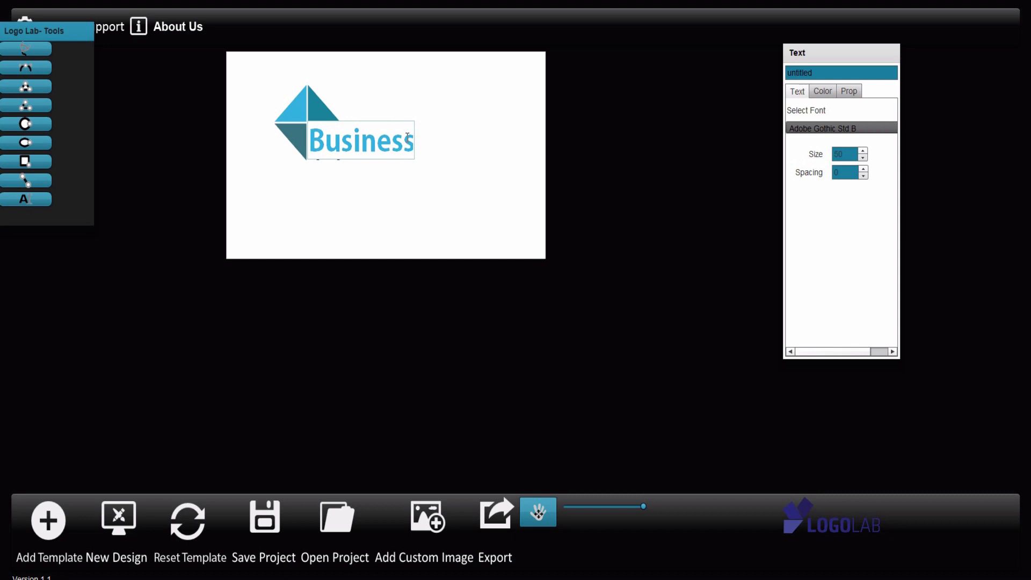
# Retype the wordmark as WeeBee and commit the edit.
pyautogui.press('BackSpace')
pyautogui.press('BackSpace')
pyautogui.press('BackSpace')
pyautogui.press('BackSpace')
pyautogui.press('BackSpace')
pyautogui.press('BackSpace')
pyautogui.press('BackSpace')
pyautogui.press('BackSpace')
pyautogui.write('S')
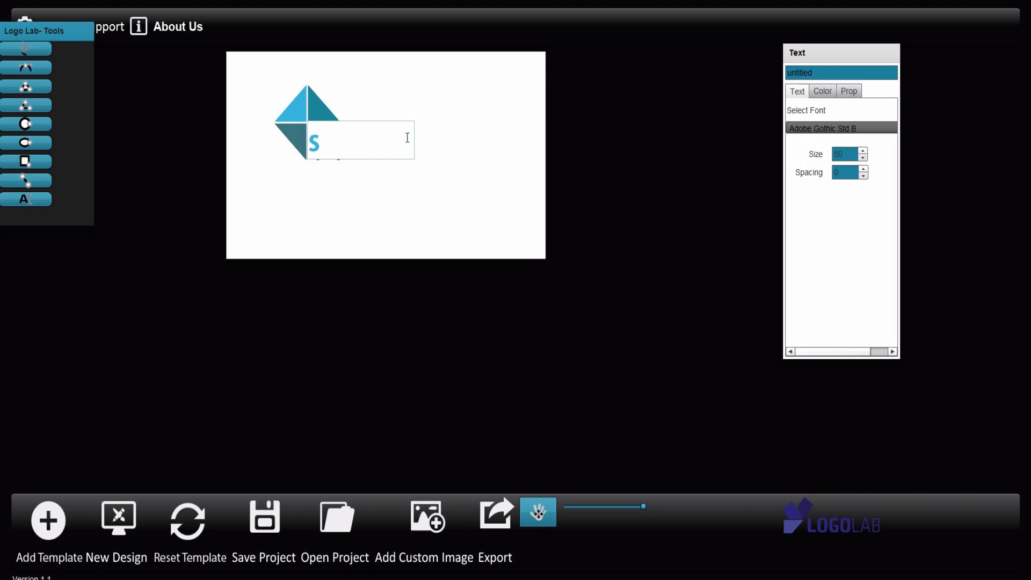
pyautogui.write('Wee')
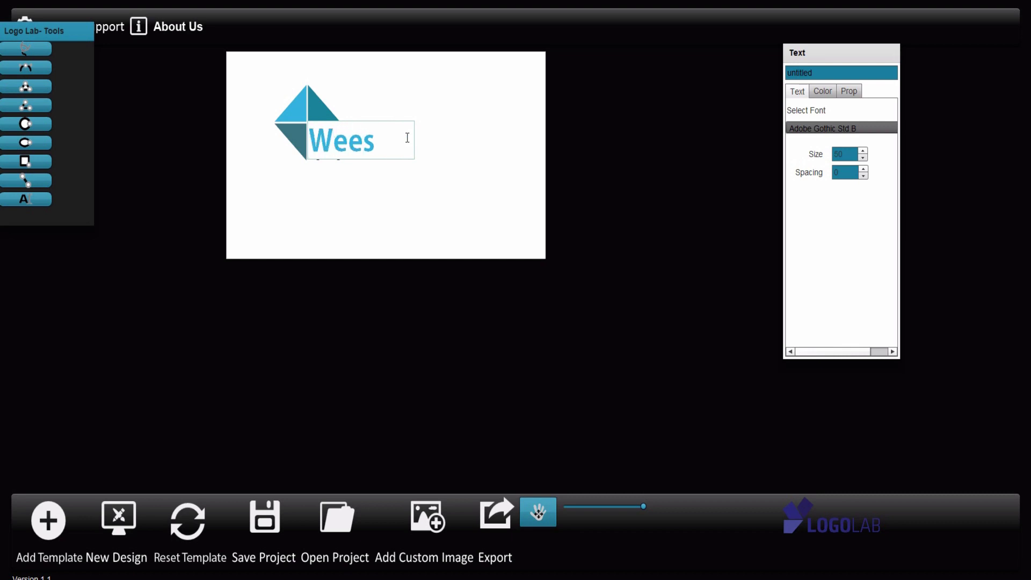
pyautogui.write('bee')
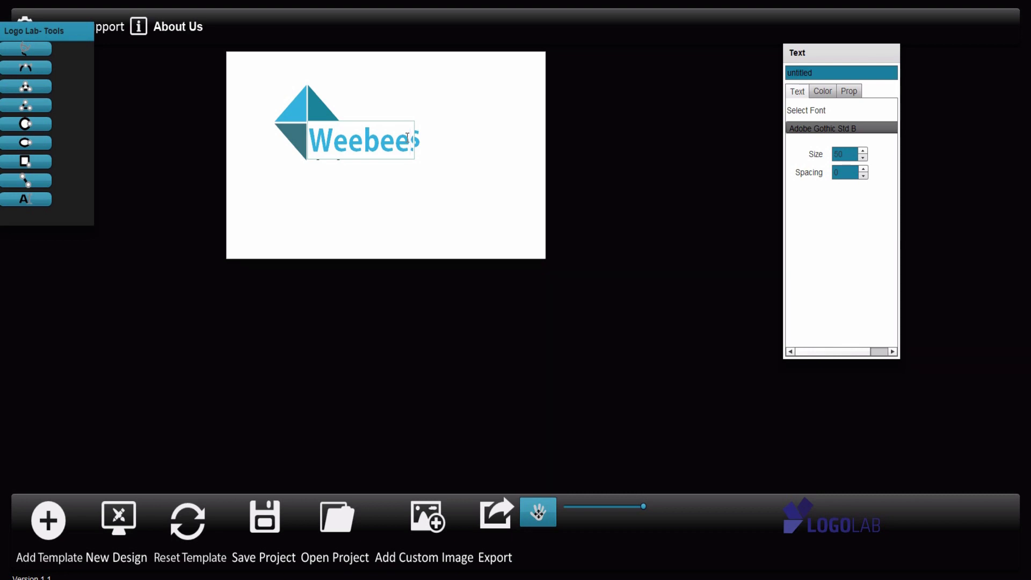
pyautogui.press('Delete')
pyautogui.press('Left')
pyautogui.press('Left')
pyautogui.press('BackSpace')
pyautogui.write('B')
pyautogui.click(442, 143)
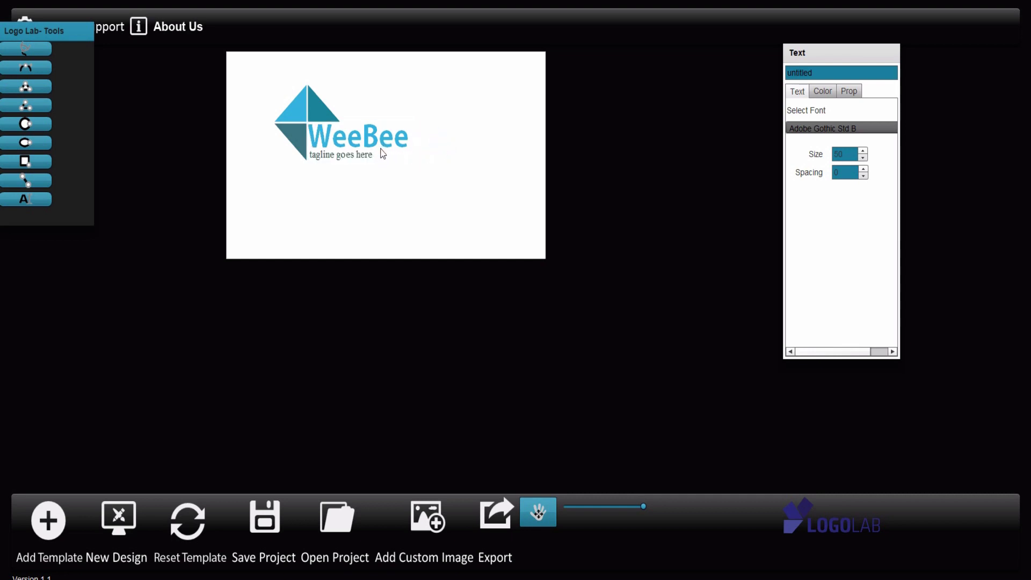
# Colour the WeeBee wordmark pinkish red (FA3350).
pyautogui.click(822, 92)
pyautogui.click(356, 138)
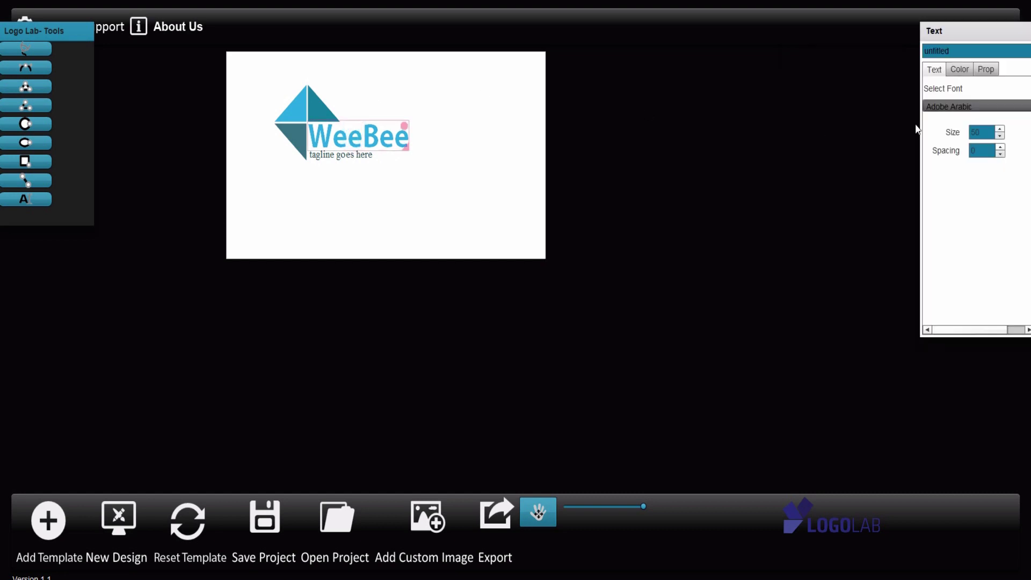
pyautogui.click(965, 69)
pyautogui.moveTo(996, 32); pyautogui.dragTo(815, 41)
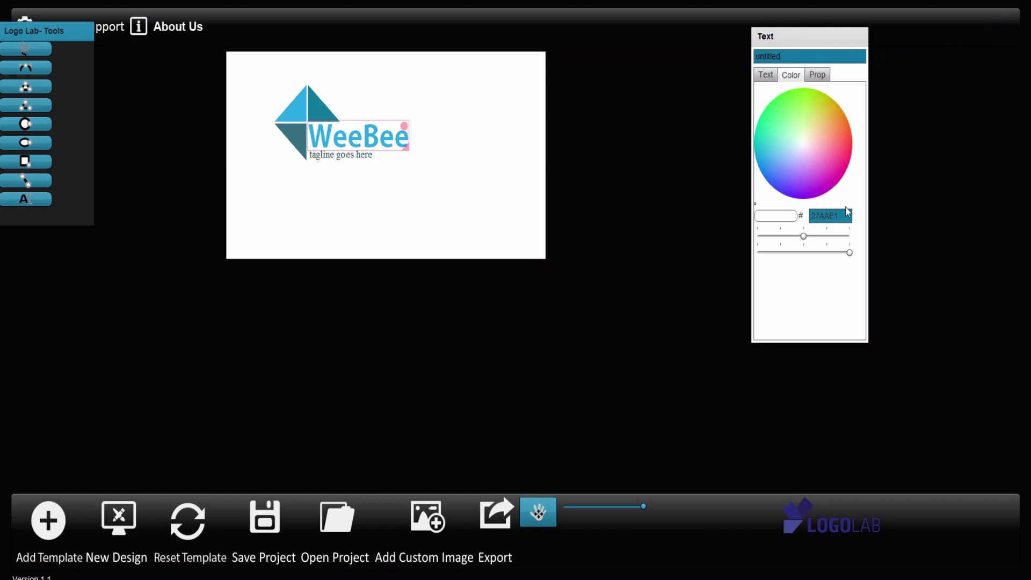
pyautogui.click(847, 154)
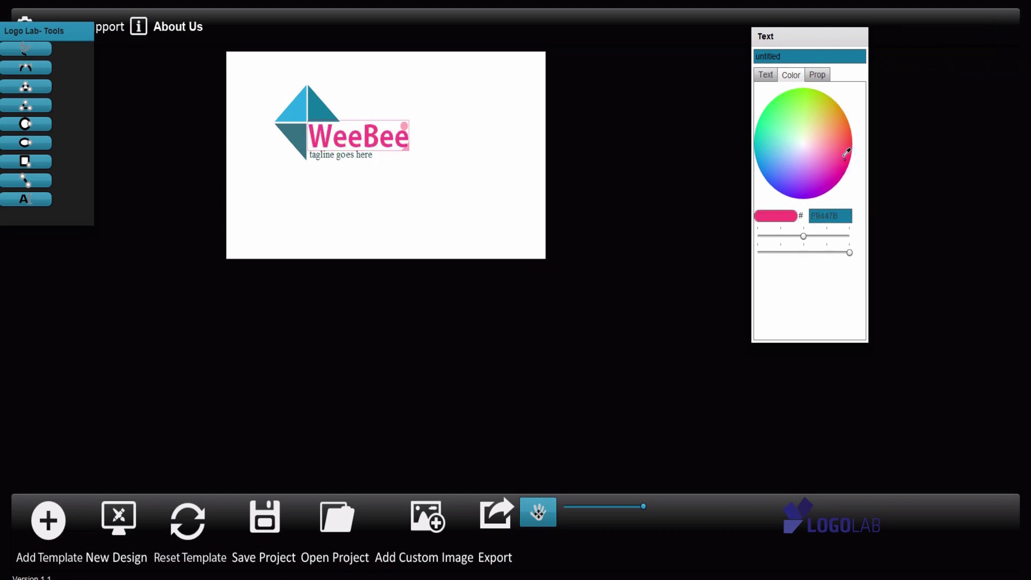
pyautogui.click(853, 147)
pyautogui.moveTo(804, 237)
pyautogui.mouseDown()
pyautogui.moveTo(785, 237)
pyautogui.moveTo(832, 237)
pyautogui.moveTo(787, 234)
pyautogui.moveTo(804, 233)
pyautogui.mouseUp()
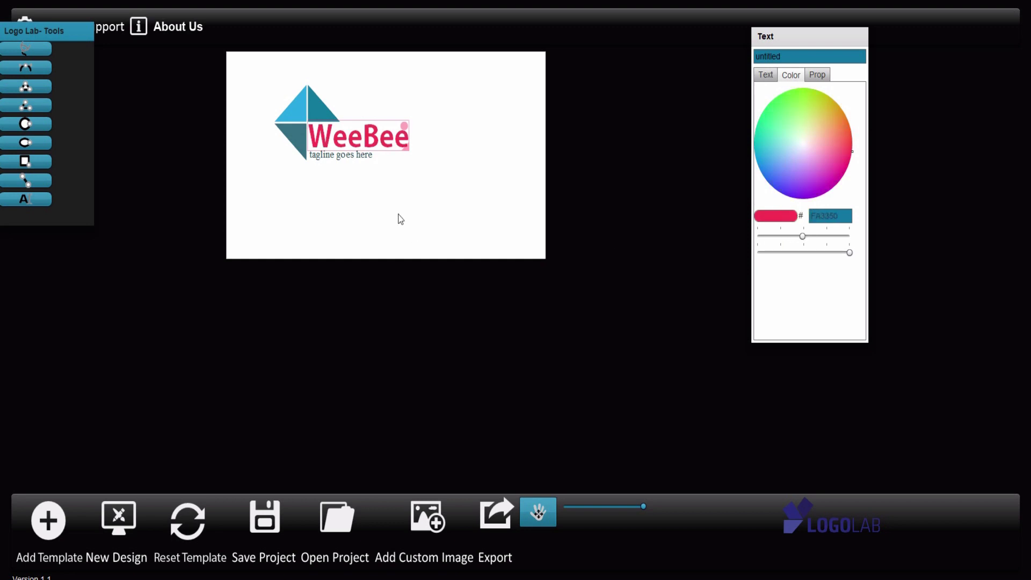
# Replace the tagline text with 'Bio Nature Products'.
pyautogui.click(364, 161)
pyautogui.click(338, 157)
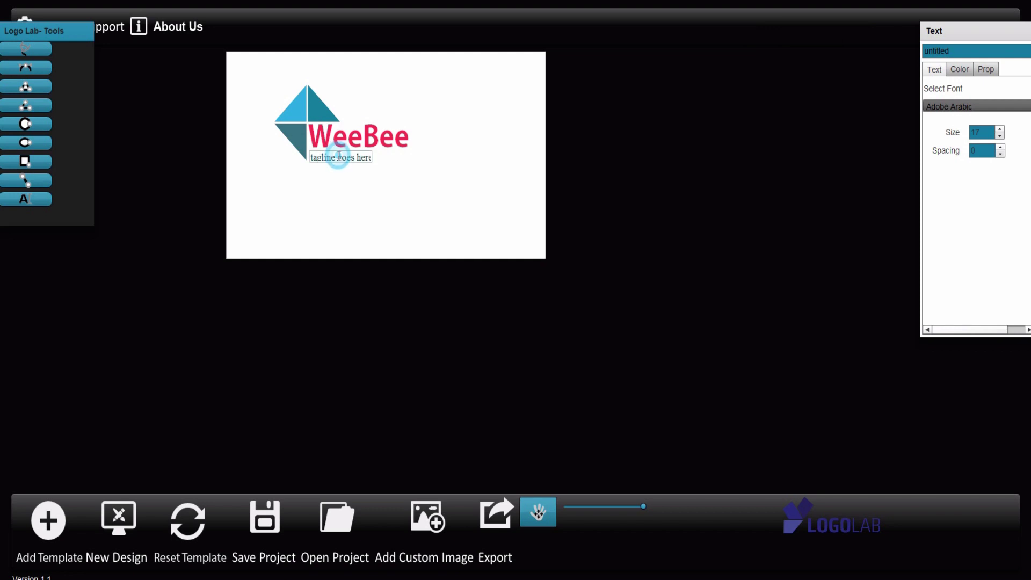
pyautogui.hotkey('ctrl', 'a')
pyautogui.write('Bio Nature Products')
pyautogui.click(346, 185)
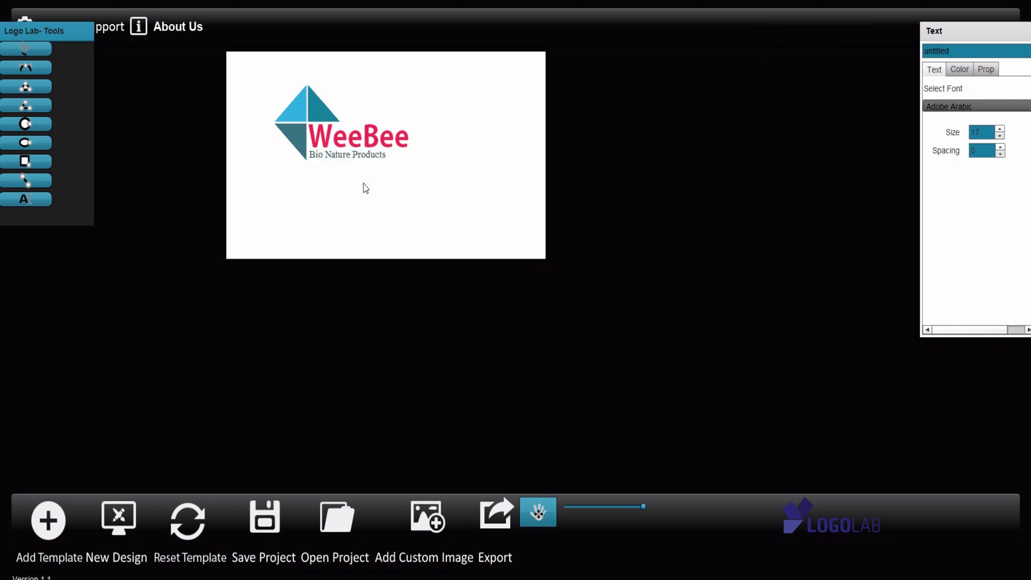
pyautogui.click(347, 161)
# Enlarge the tagline to size 22 and nudge it slightly lower under WeeBee.
pyautogui.click(1000, 129)
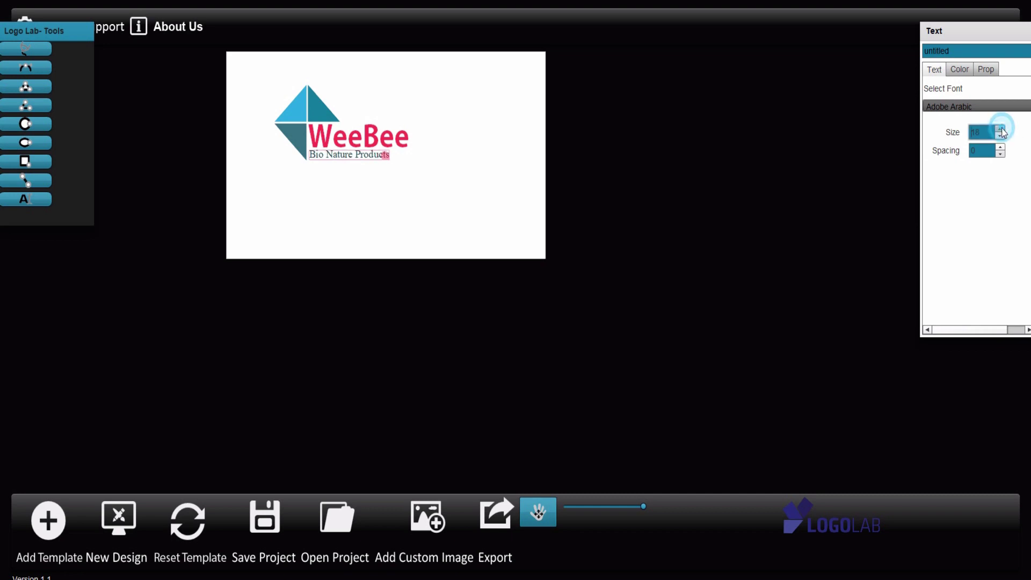
pyautogui.click(1000, 130)
pyautogui.click(1000, 130)
pyautogui.click(1000, 130)
pyautogui.click(1000, 130)
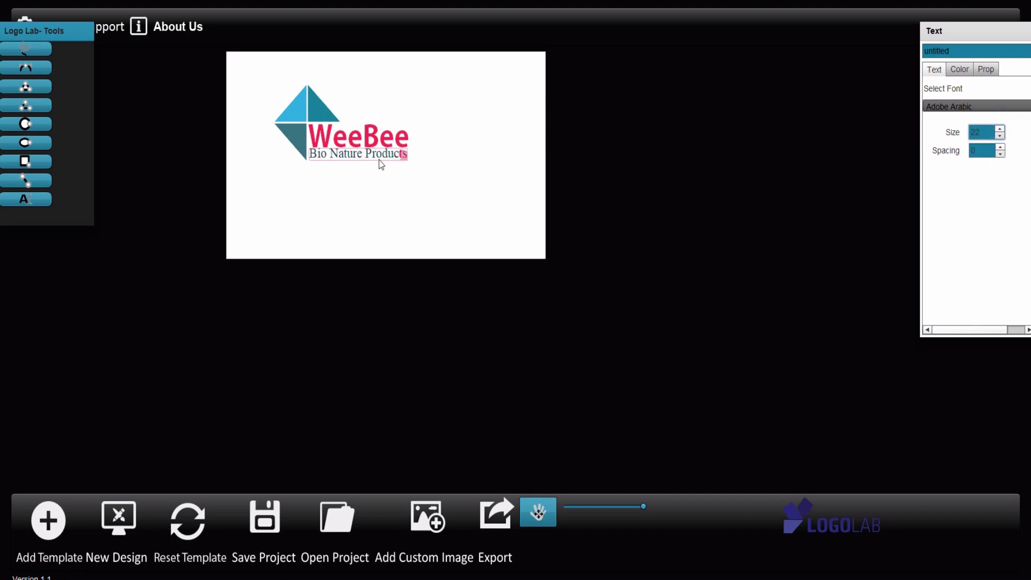
pyautogui.moveTo(381, 164); pyautogui.dragTo(381, 167)
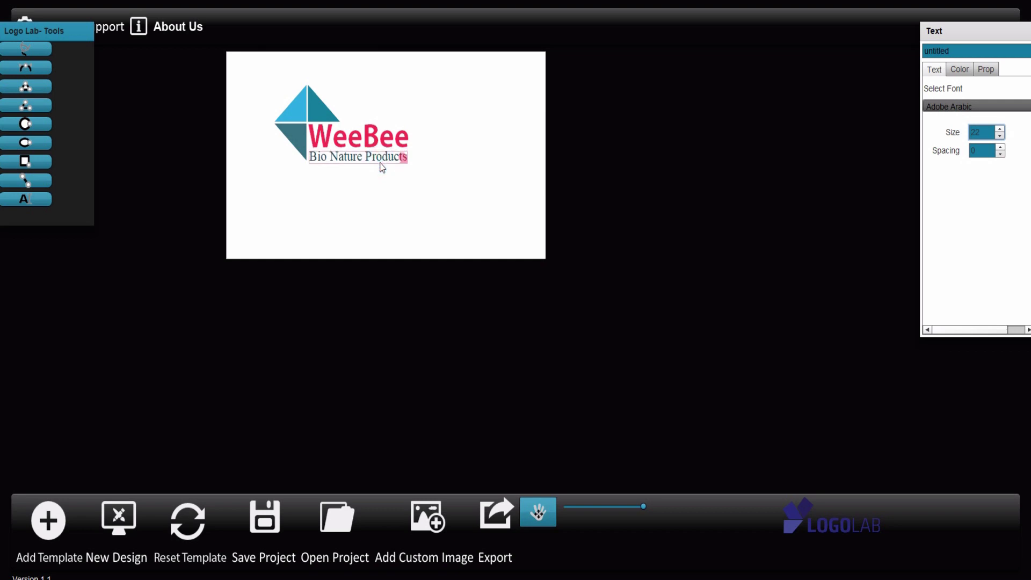
# Set the tagline font to Adobe Fan Heiti Std B at size 20.
pyautogui.click(964, 105)
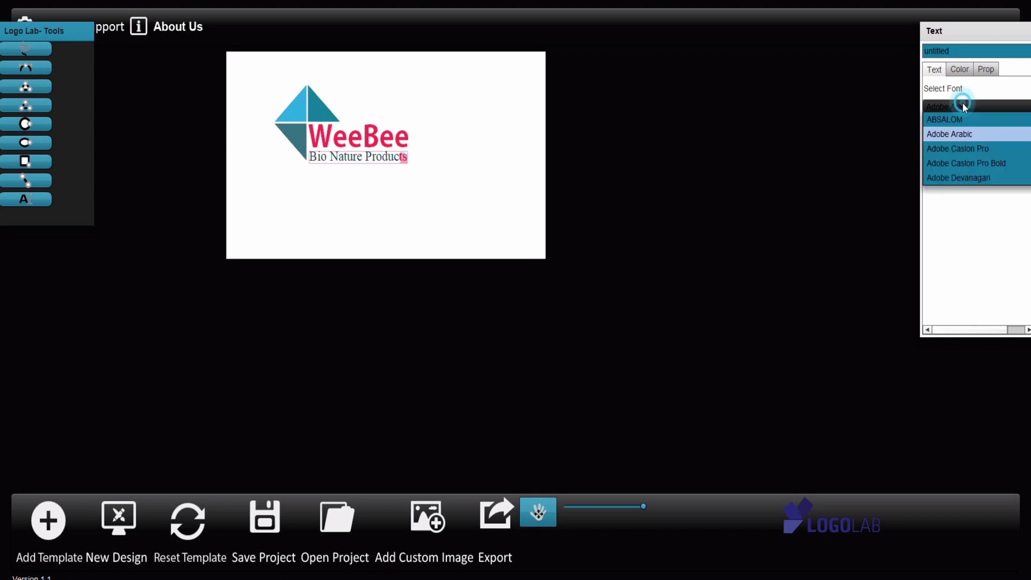
pyautogui.click(991, 149)
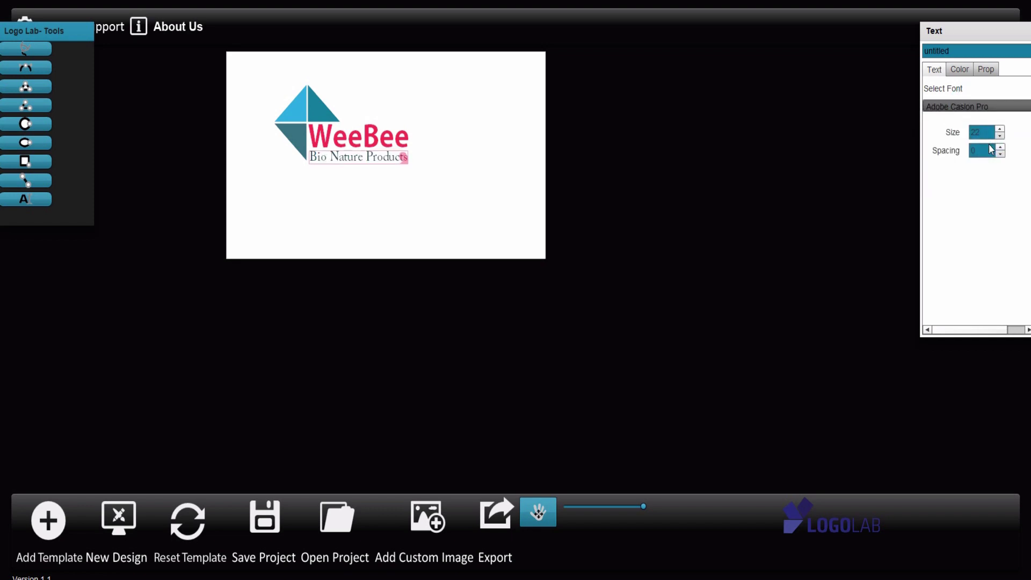
pyautogui.click(994, 108)
pyautogui.scroll(-3, 986, 156)
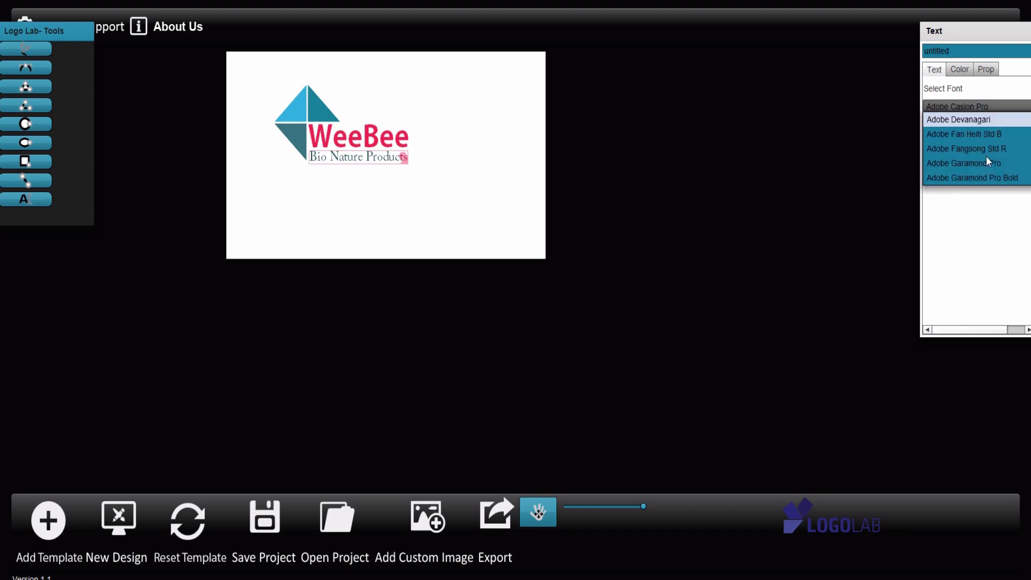
pyautogui.click(993, 139)
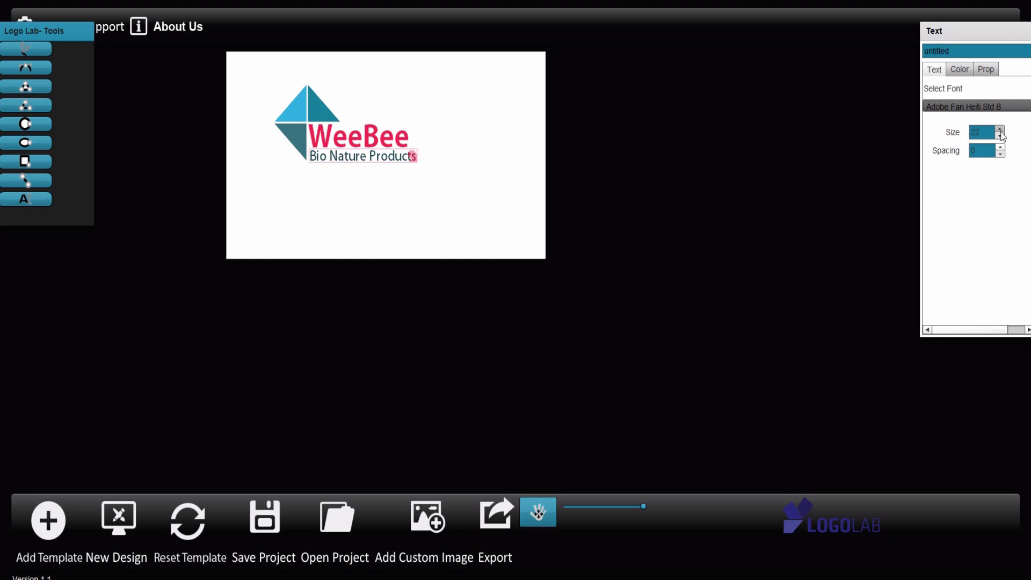
pyautogui.click(999, 136)
pyautogui.click(1000, 136)
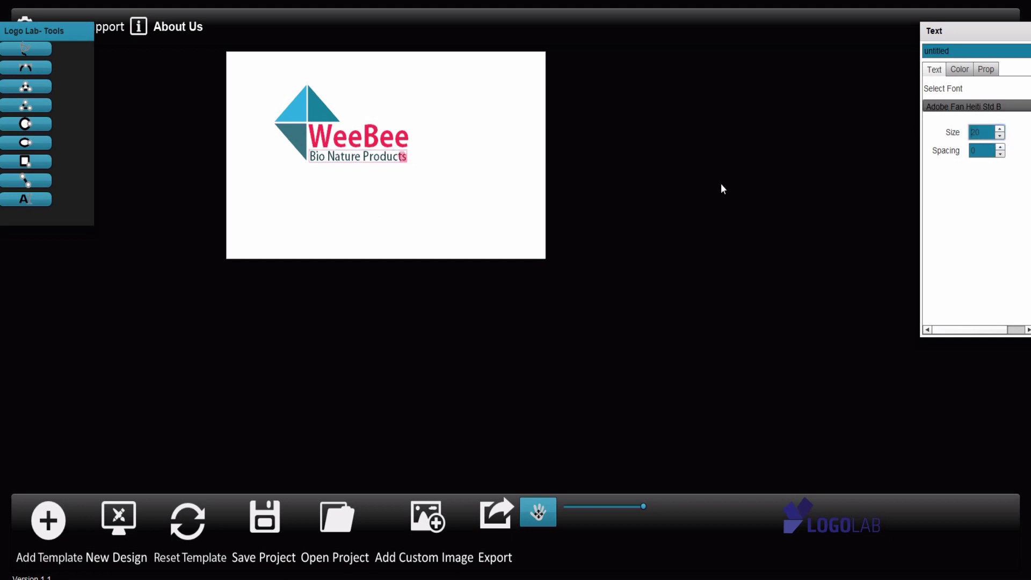
# Colour the tagline light steel-blue (5A99C1).
pyautogui.click(959, 69)
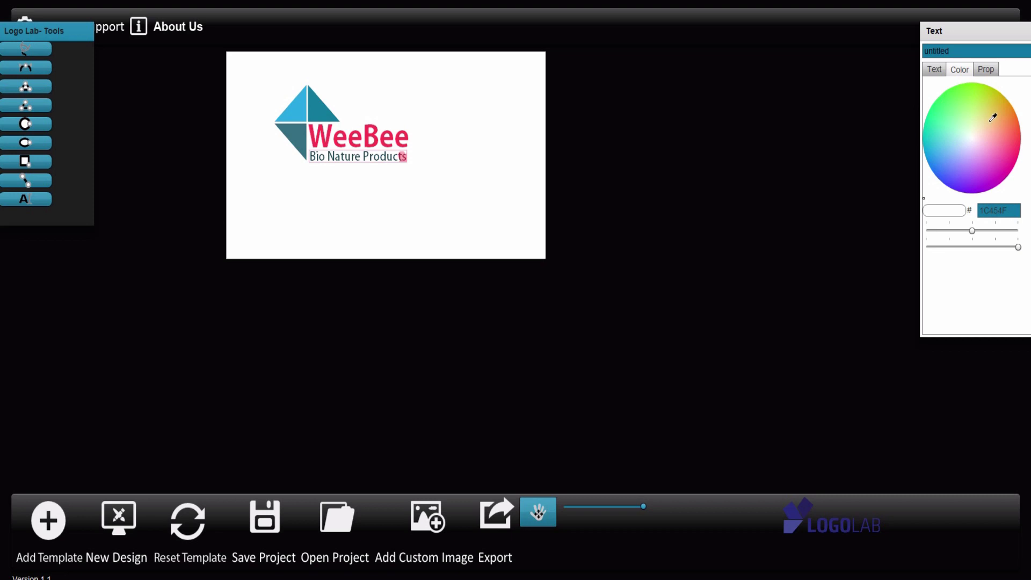
pyautogui.click(941, 147)
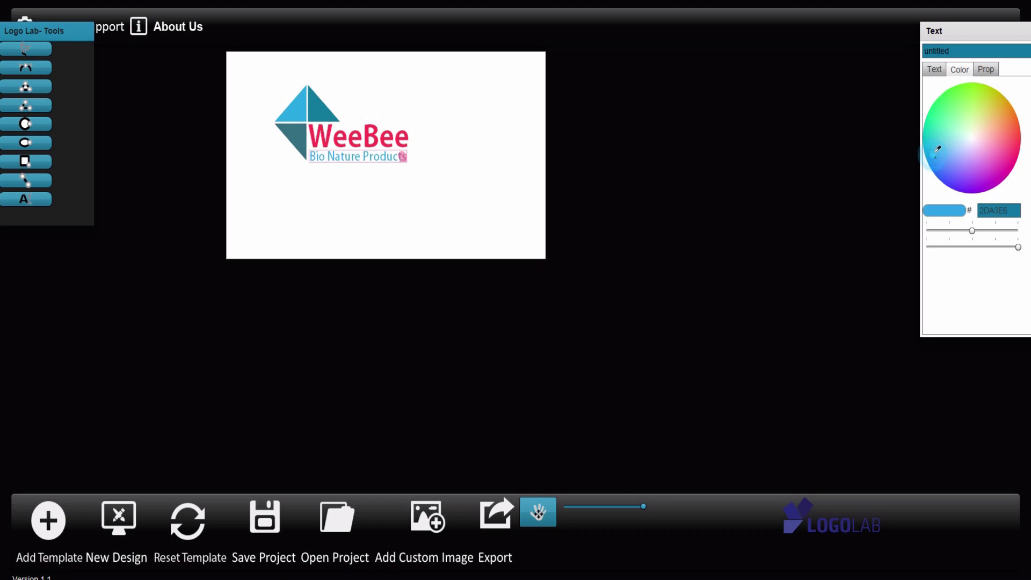
pyautogui.moveTo(972, 230); pyautogui.dragTo(954, 232)
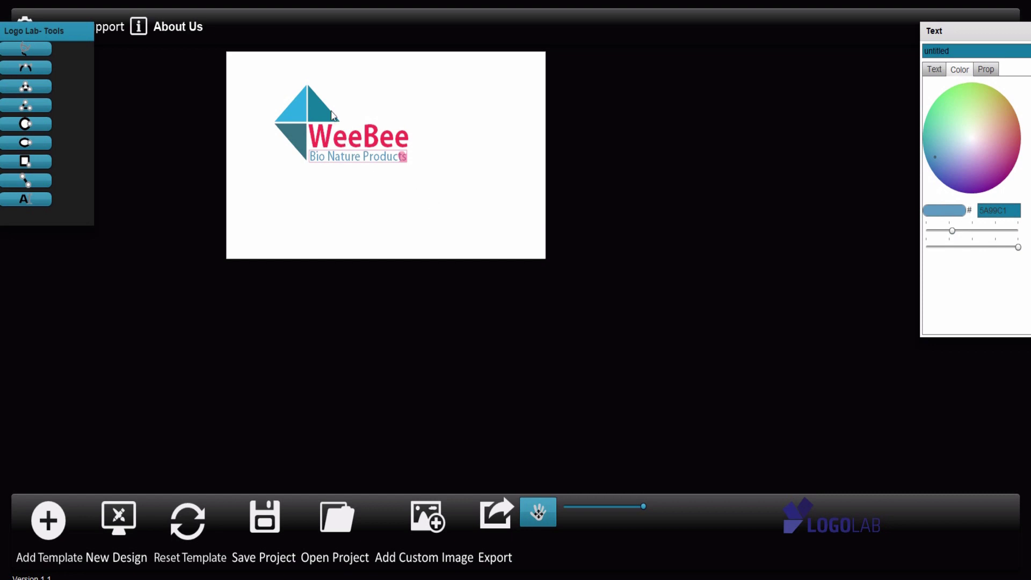
pyautogui.click(314, 107)
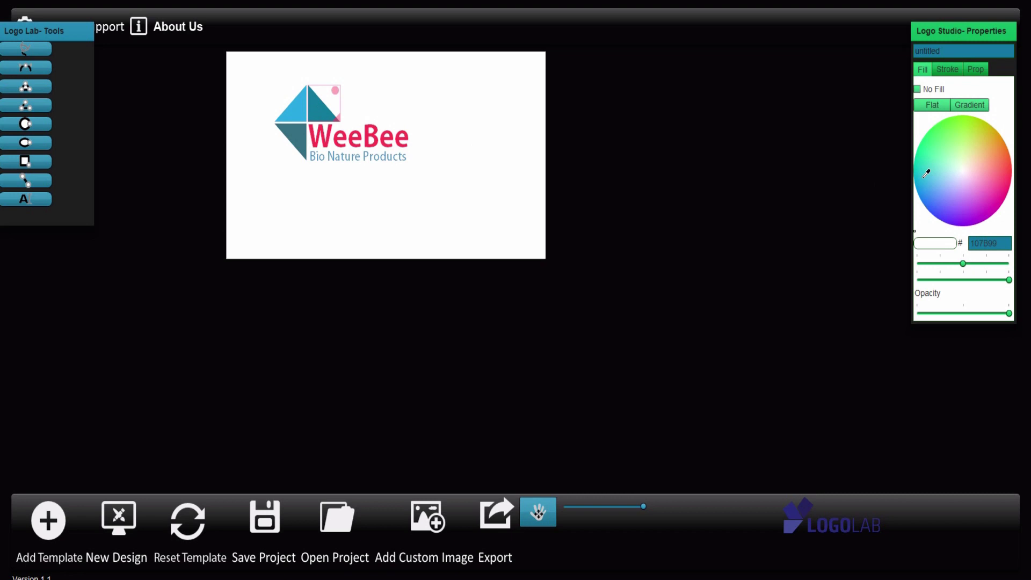
# Colour the icon's top-left triangle pink-red and deepen the tagline to violet-blue 4B56CB.
pyautogui.click(299, 108)
pyautogui.click(1010, 175)
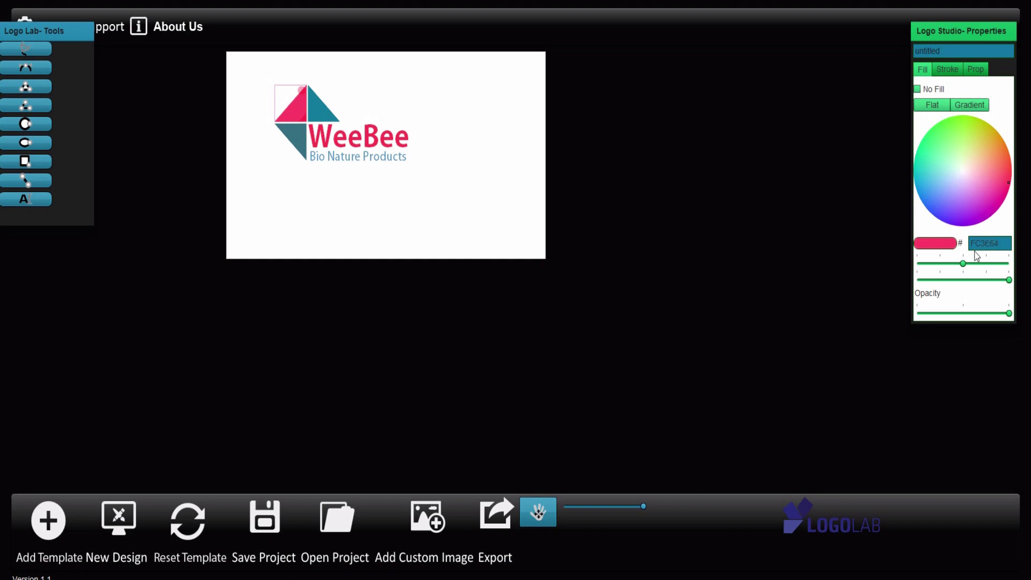
pyautogui.click(377, 156)
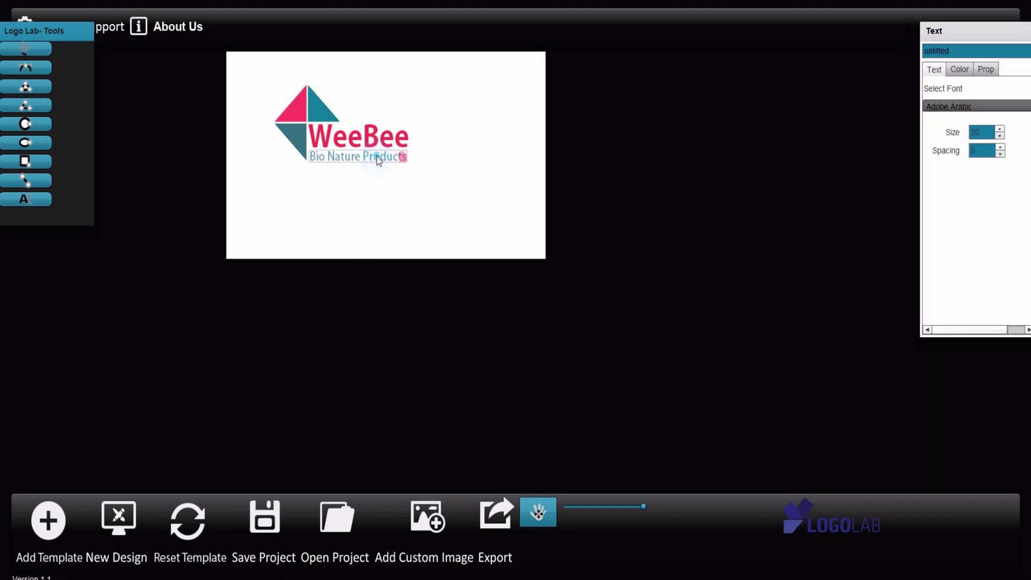
pyautogui.click(959, 70)
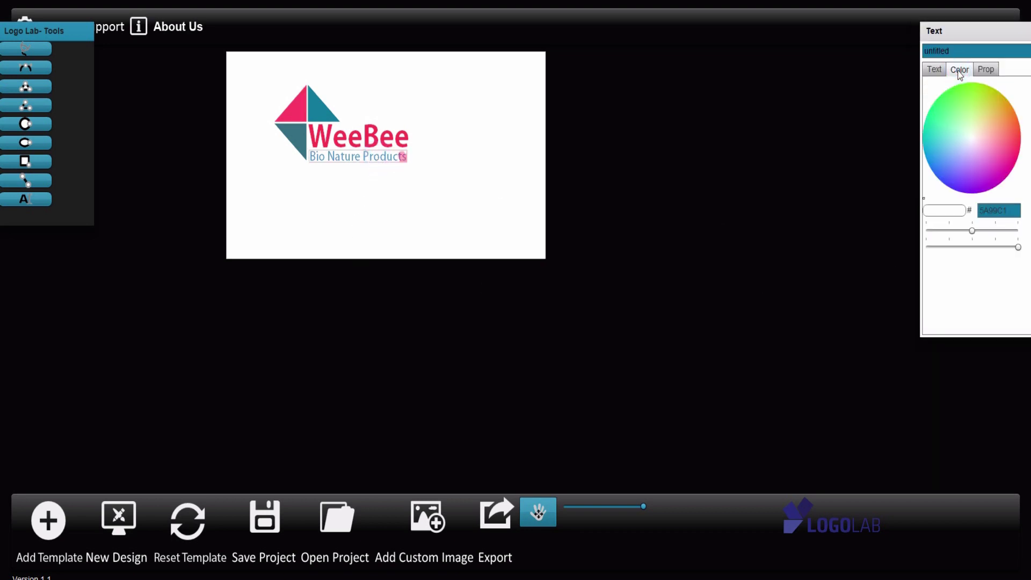
pyautogui.click(939, 163)
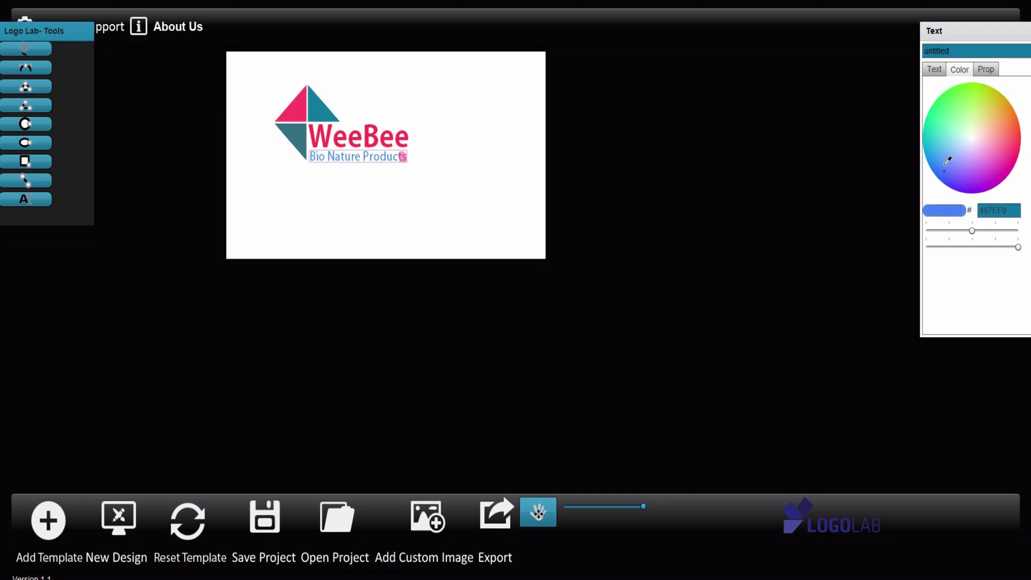
pyautogui.click(943, 179)
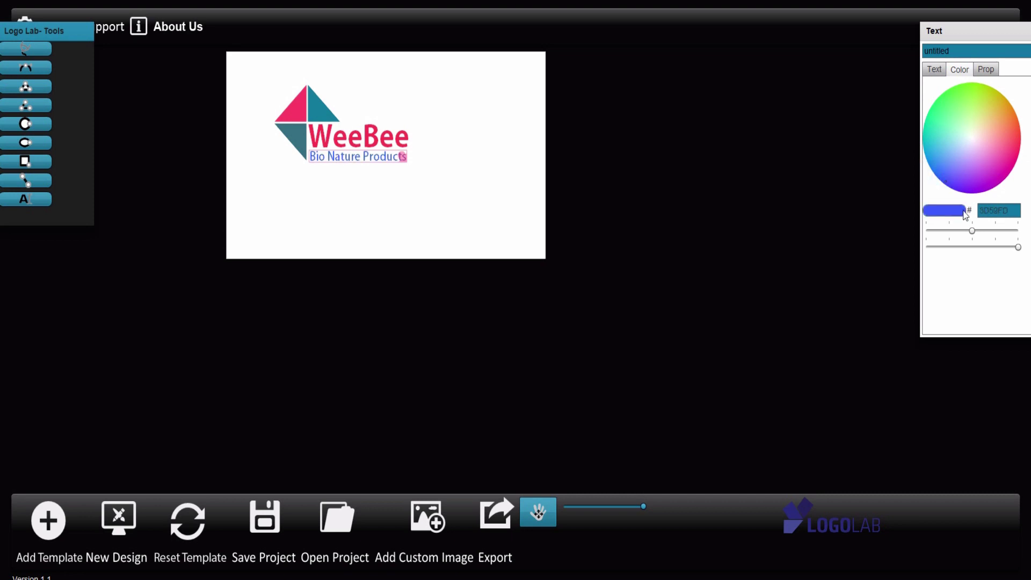
pyautogui.moveTo(972, 231); pyautogui.dragTo(959, 233)
pyautogui.click(491, 231)
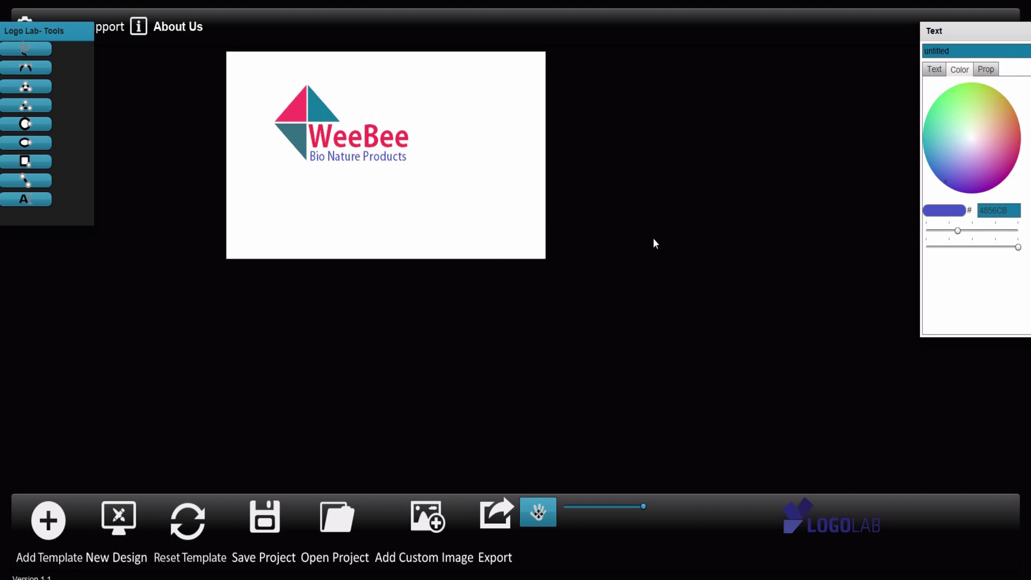
# Save the WeeBee logo project to a file named weebee.
pyautogui.click(271, 524)
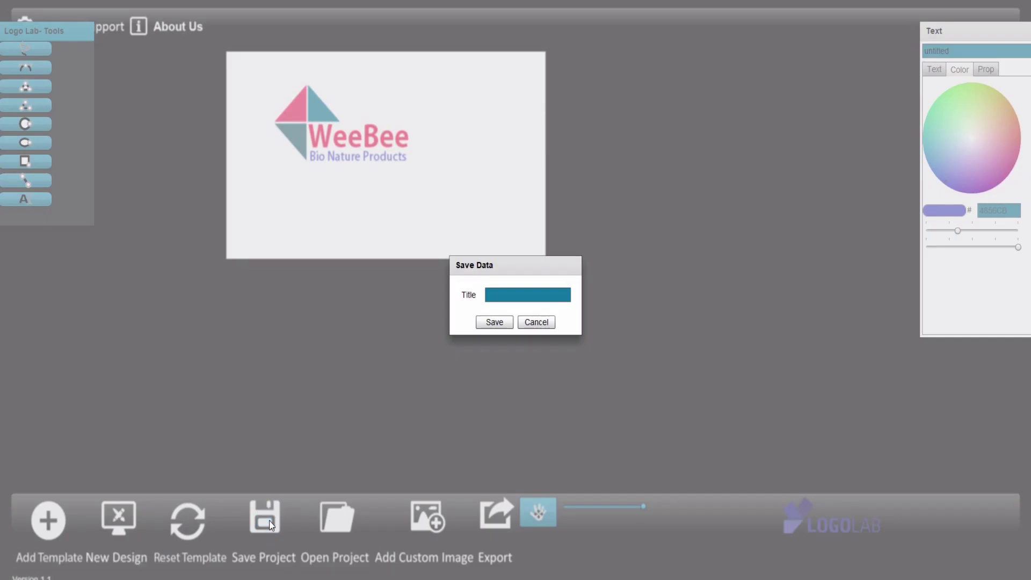
pyautogui.click(513, 298)
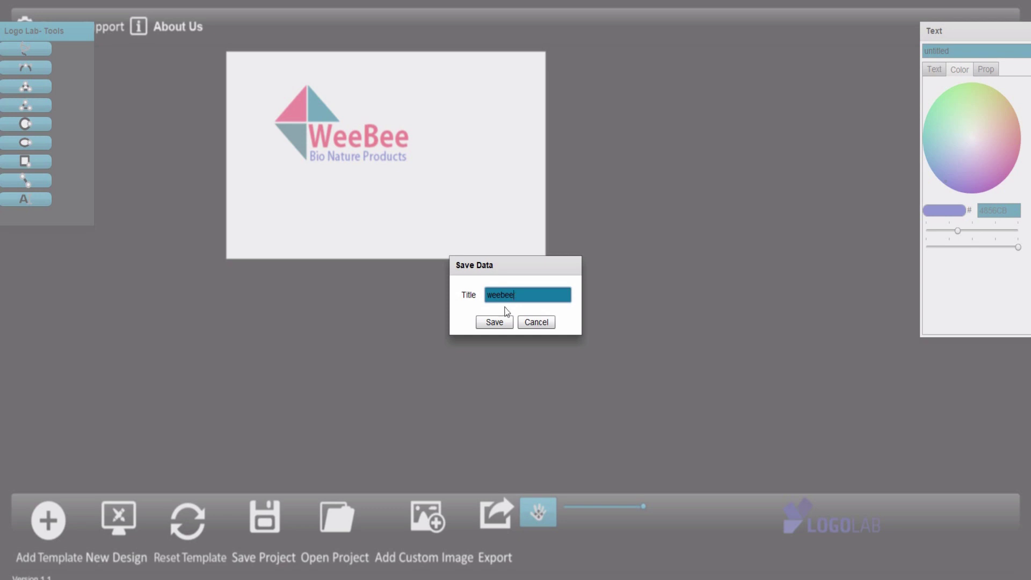
pyautogui.click(491, 322)
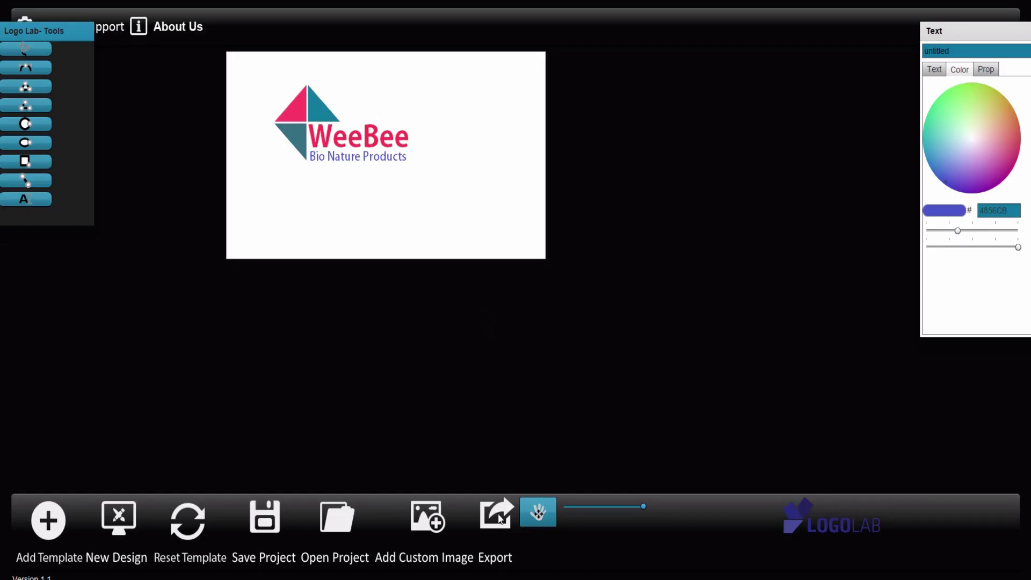
pyautogui.click(499, 518)
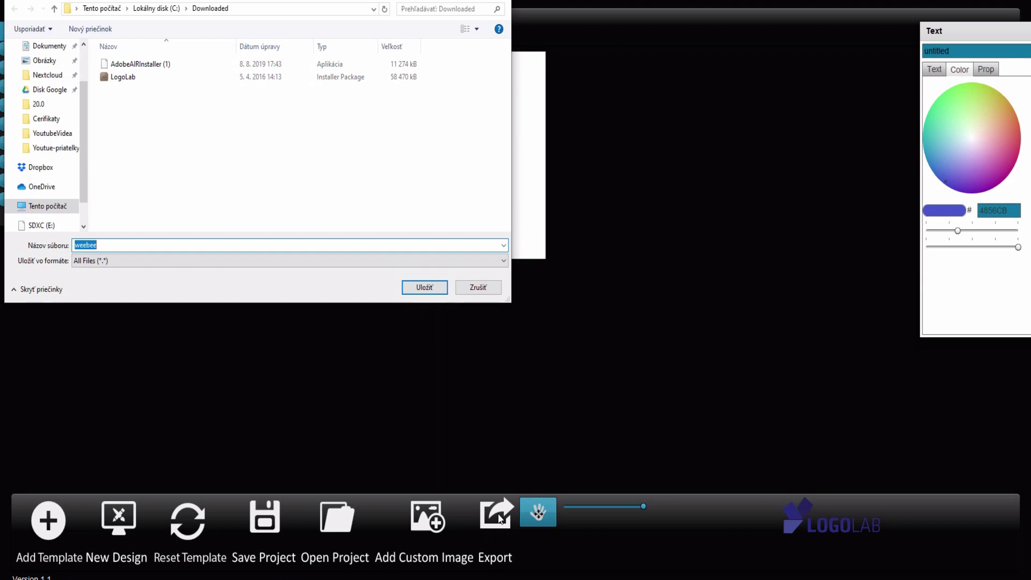
pyautogui.click(424, 287)
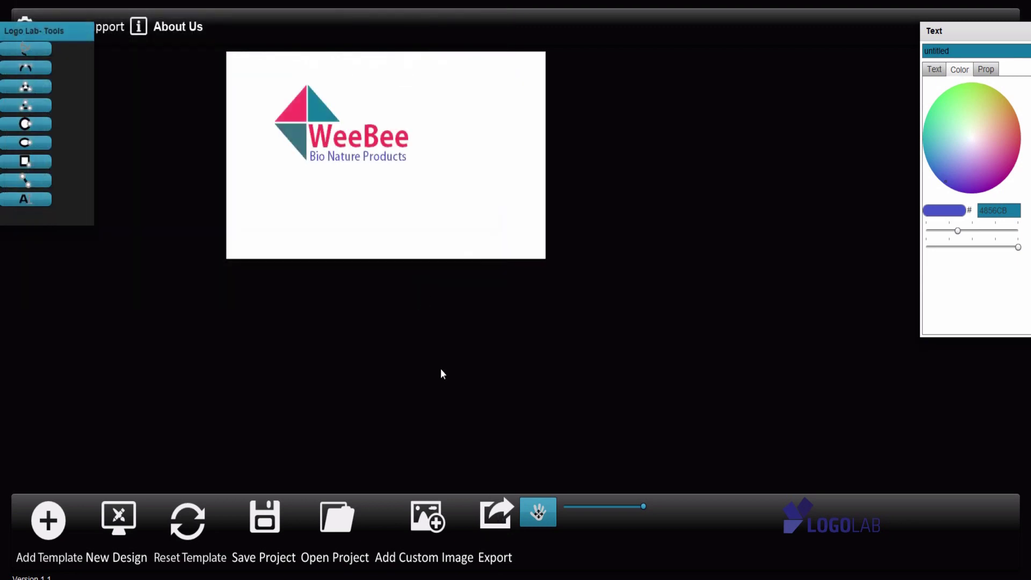
# Export the logo as PNG named TestLogo into the Downloaded folder.
pyautogui.click(495, 520)
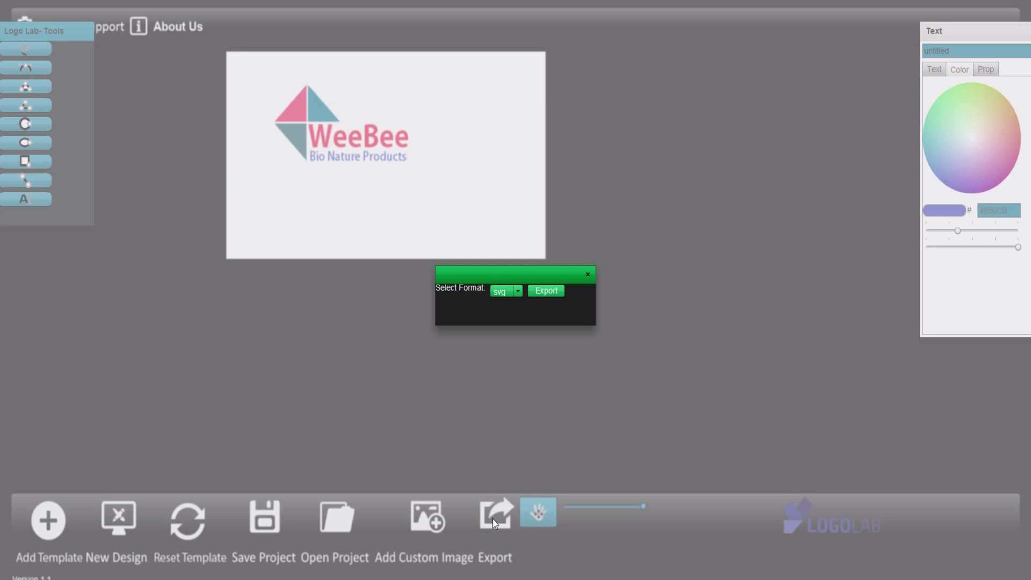
pyautogui.click(519, 291)
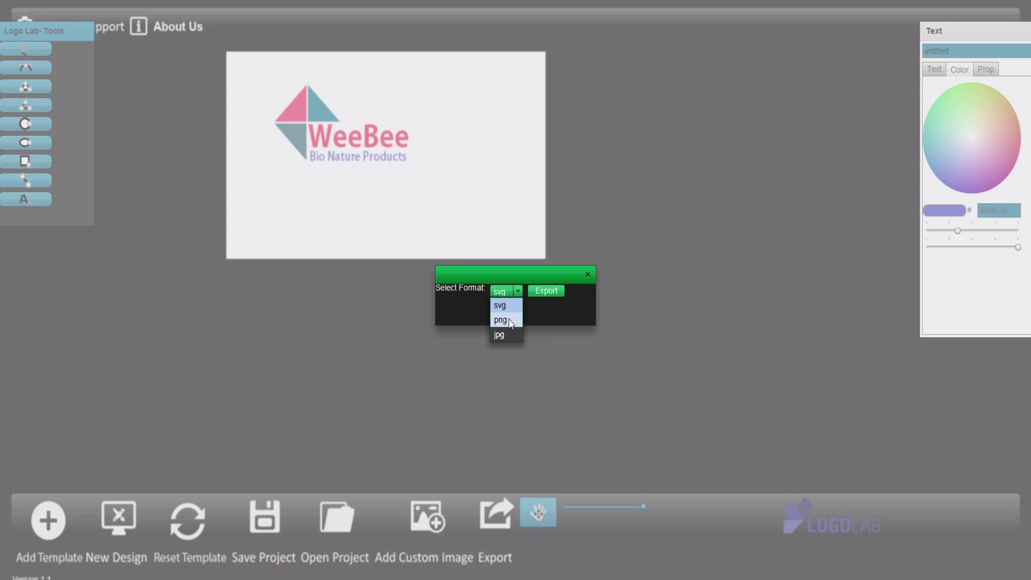
pyautogui.click(540, 291)
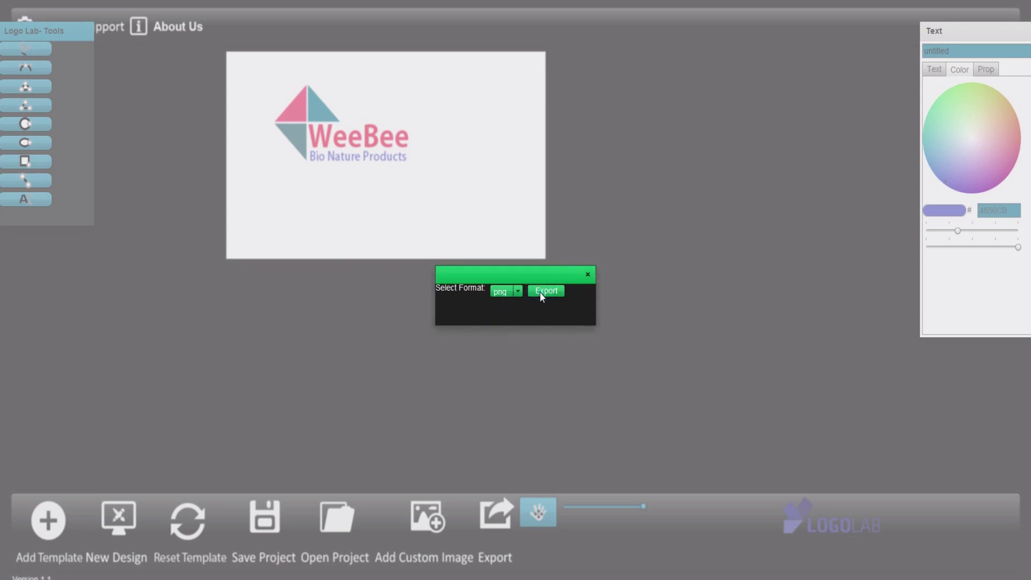
pyautogui.click(427, 286)
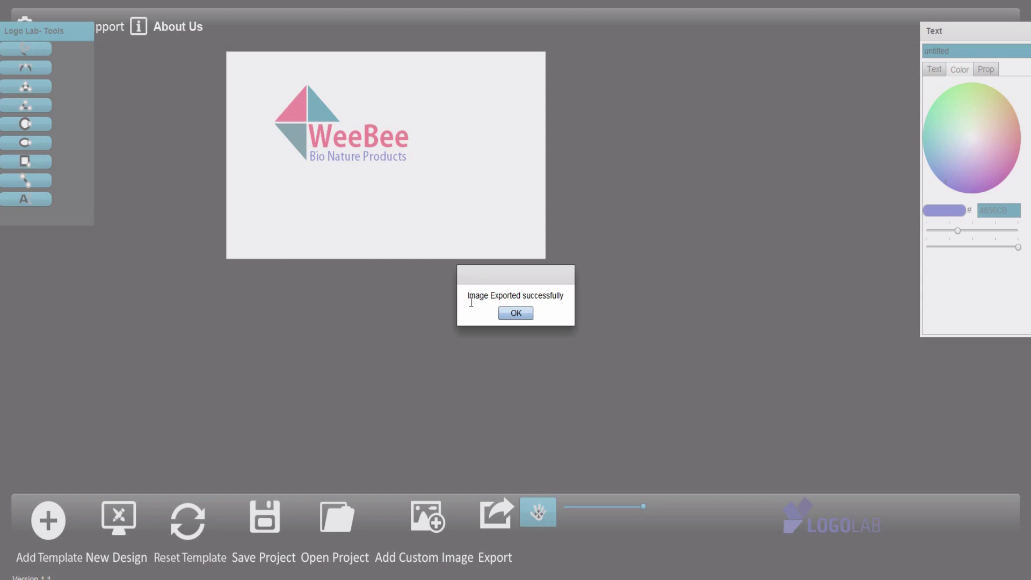
pyautogui.click(518, 314)
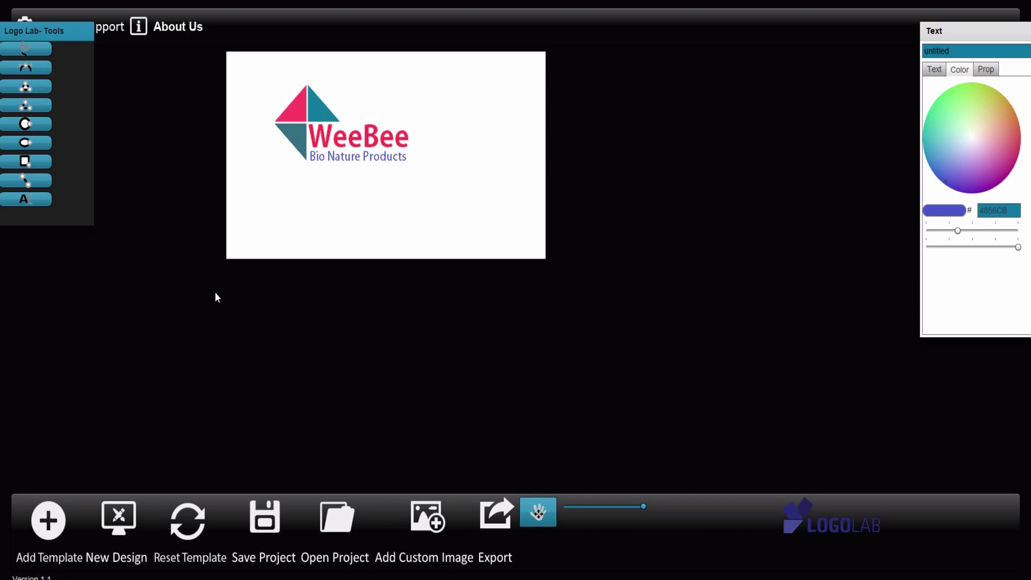
# Start a new 800×600 design and draw a red circle in the upper left.
pyautogui.click(118, 518)
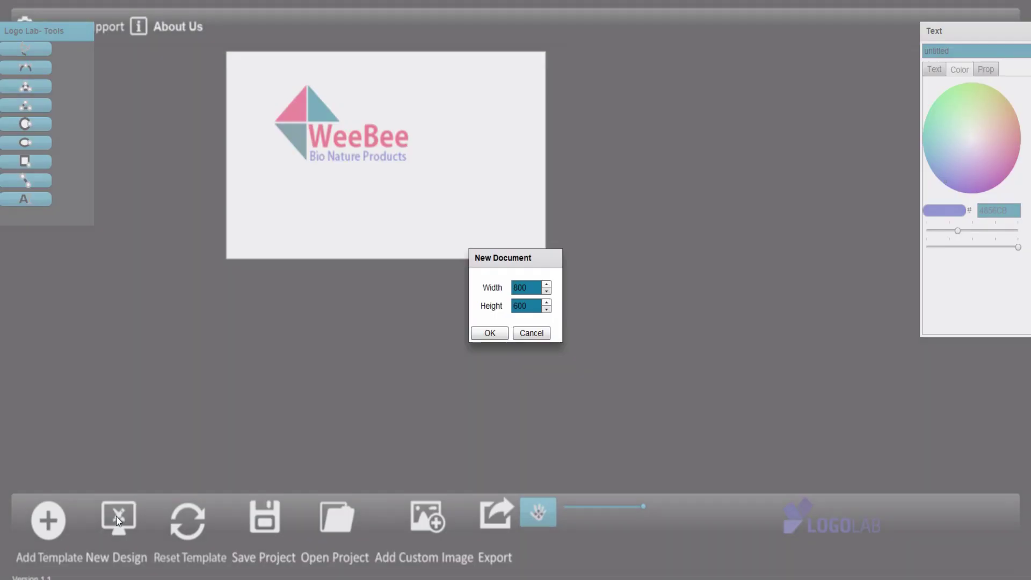
pyautogui.click(491, 336)
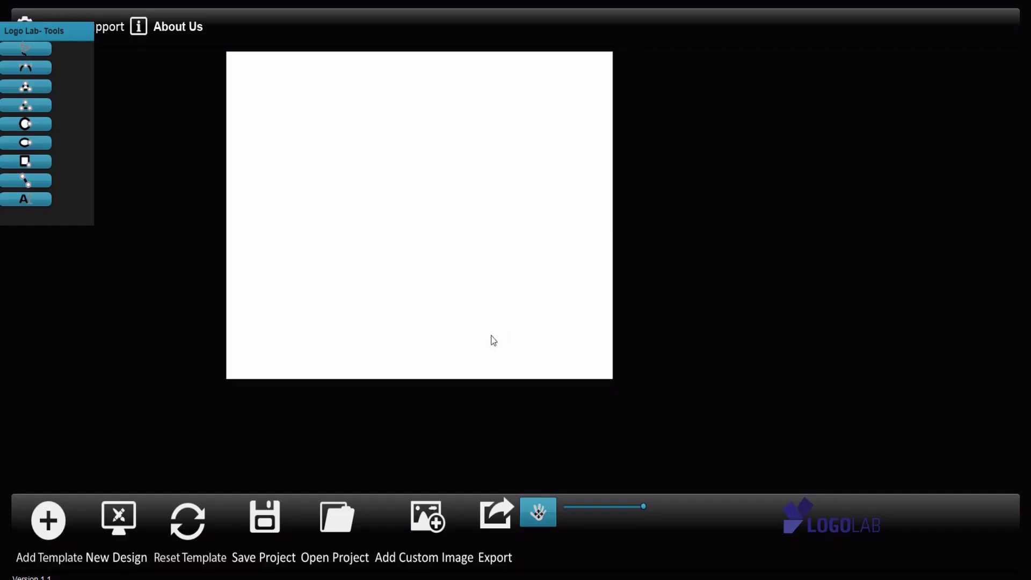
pyautogui.click(33, 124)
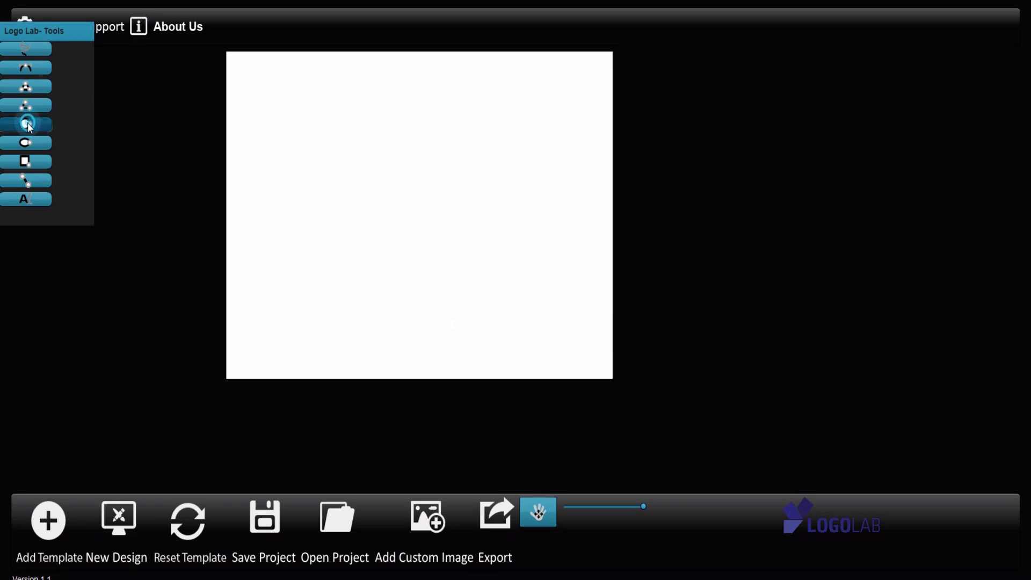
pyautogui.click(340, 133)
pyautogui.moveTo(347, 143); pyautogui.dragTo(410, 215)
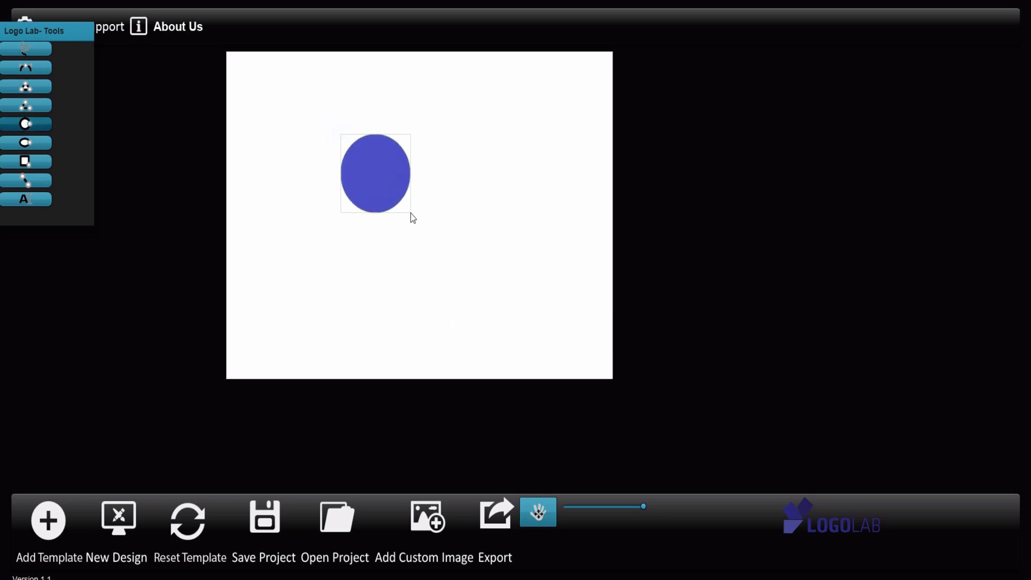
pyautogui.click(391, 181)
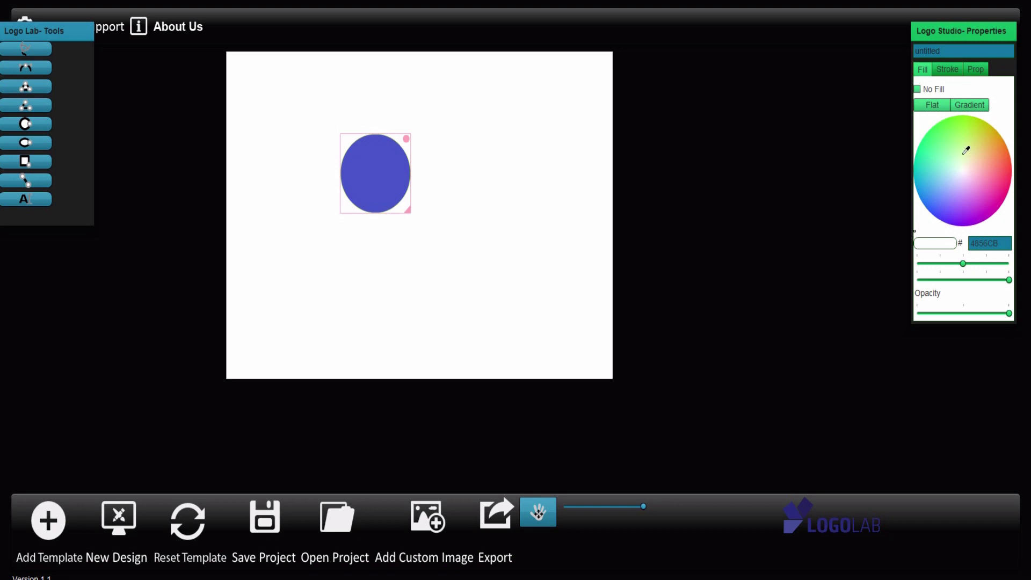
pyautogui.click(962, 127)
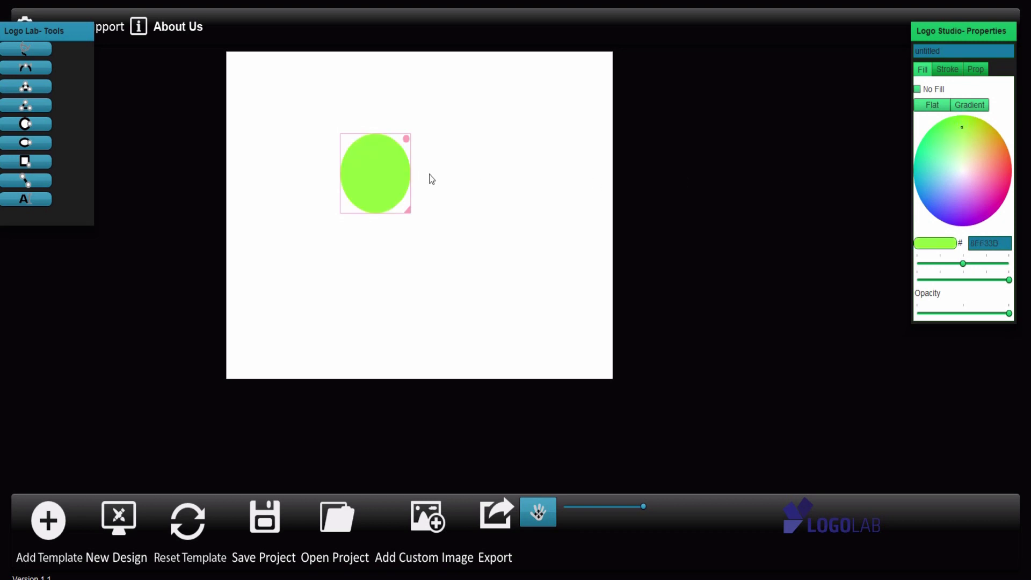
pyautogui.click(1003, 165)
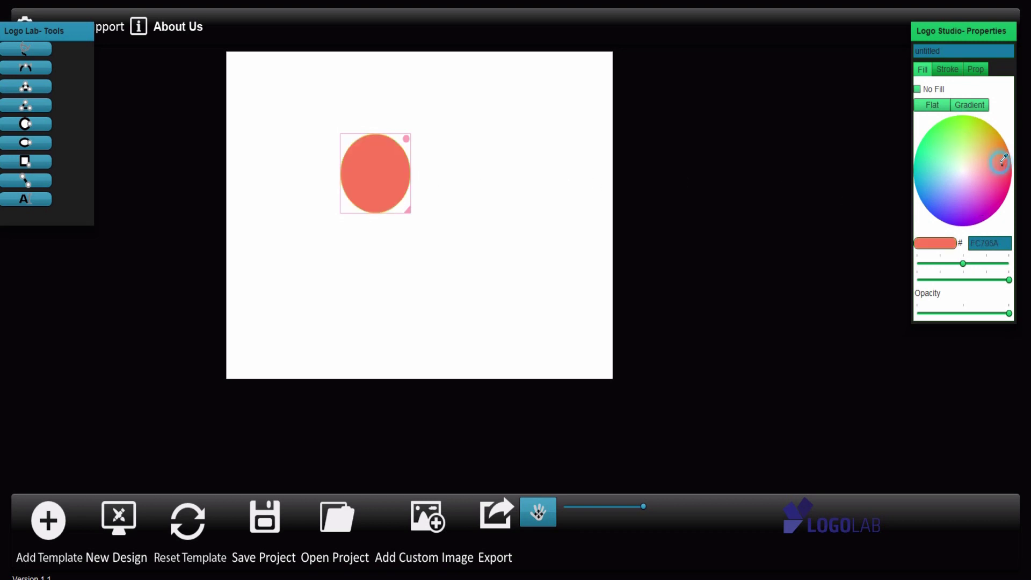
pyautogui.moveTo(964, 267)
pyautogui.mouseDown()
pyautogui.moveTo(944, 264)
pyautogui.moveTo(955, 264)
pyautogui.mouseUp()
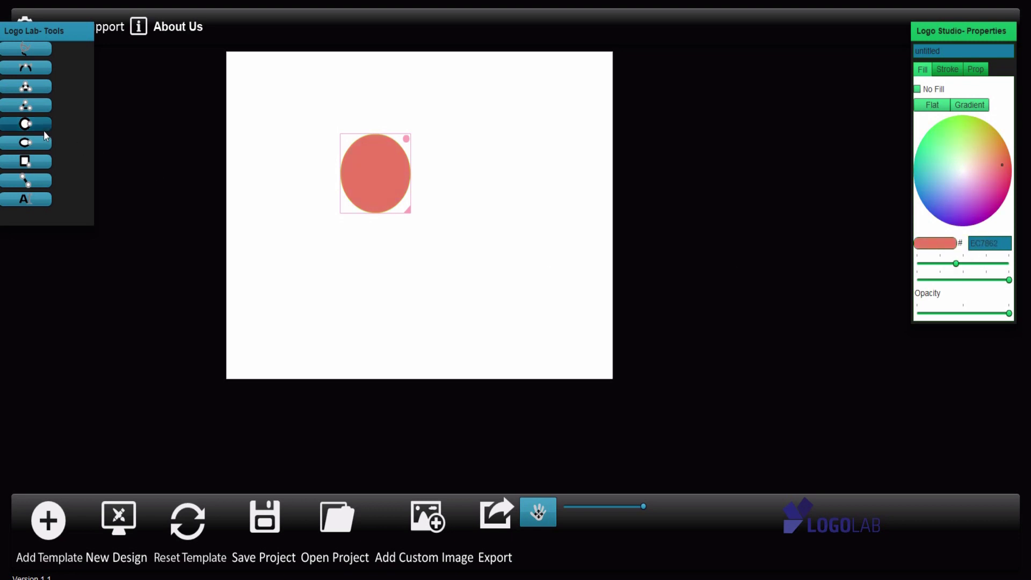
# Add a dull blue rectangle resized into a small square overlapping the circle's lower edge.
pyautogui.click(41, 161)
pyautogui.click(374, 201)
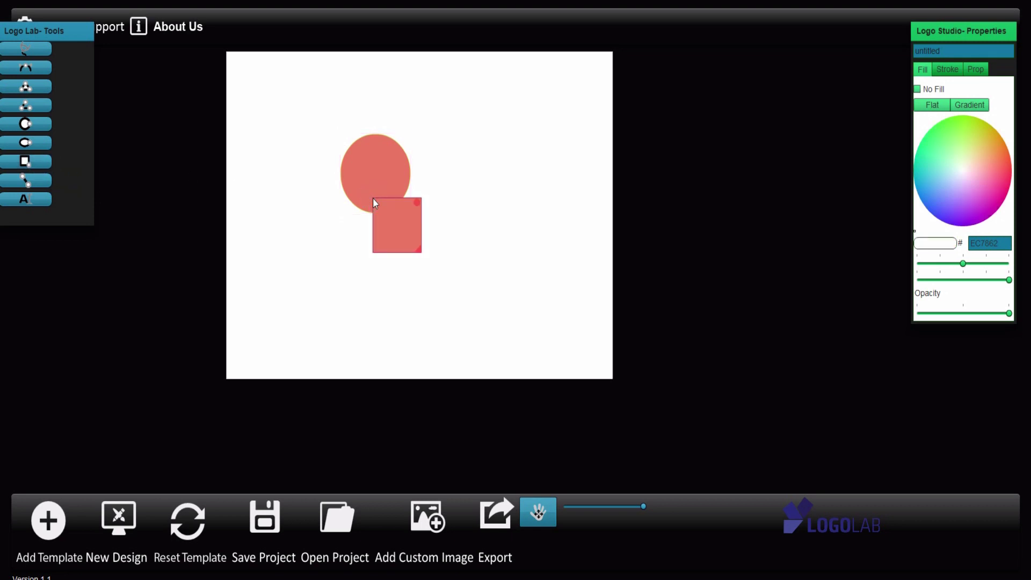
pyautogui.click(943, 209)
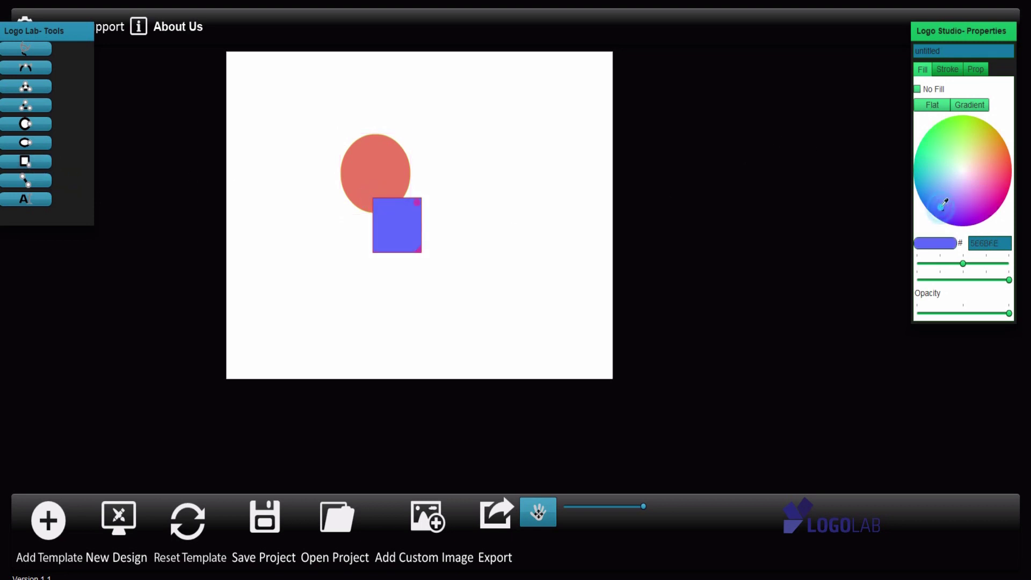
pyautogui.moveTo(963, 264); pyautogui.dragTo(941, 264)
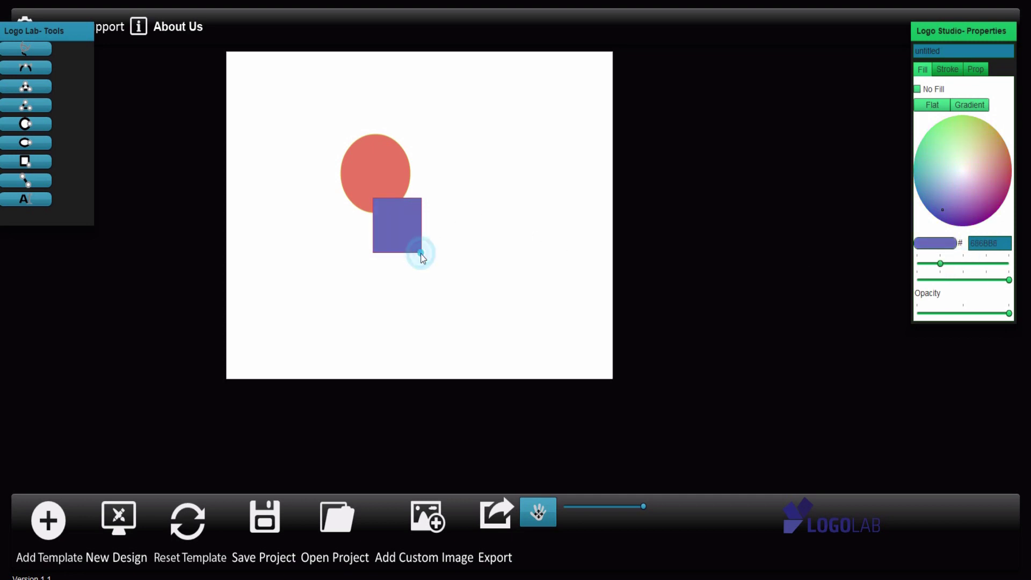
pyautogui.moveTo(419, 248); pyautogui.dragTo(442, 196)
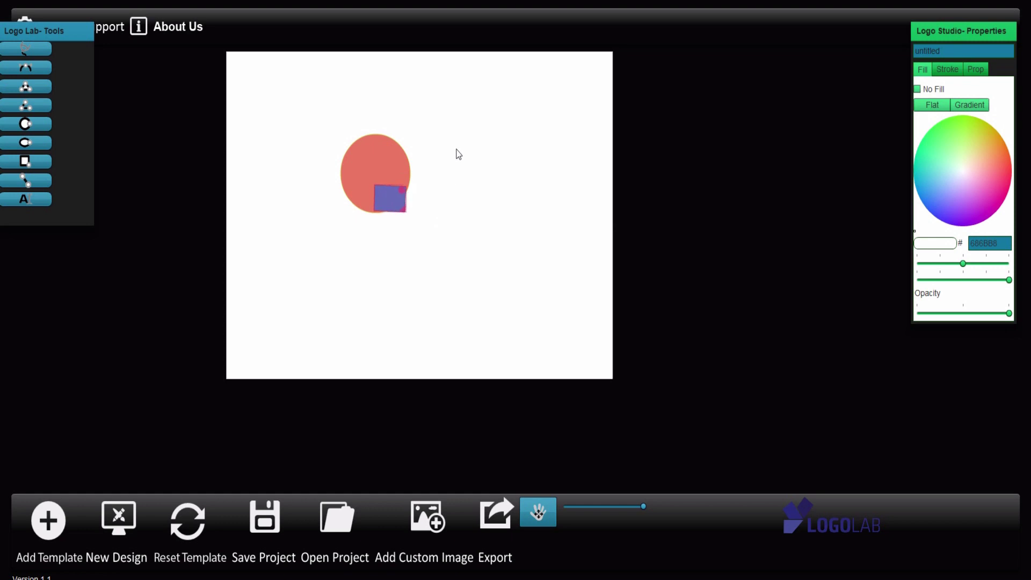
# From Photography Templates, add the red-bracket PHOTOGRAPHY template with the aperture icon.
pyautogui.click(46, 526)
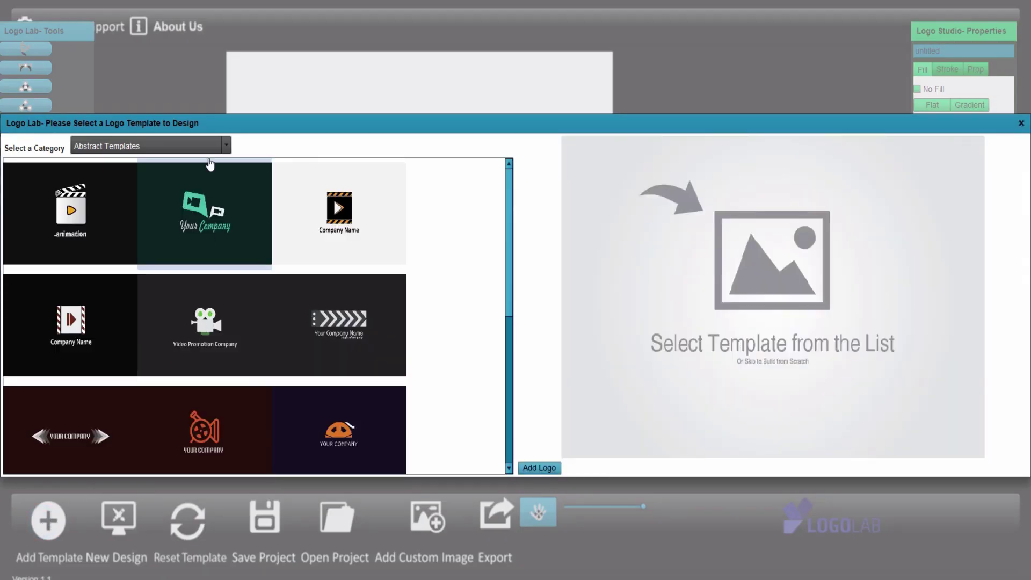
pyautogui.scroll(-2, 231, 289)
pyautogui.scroll(2, 231, 289)
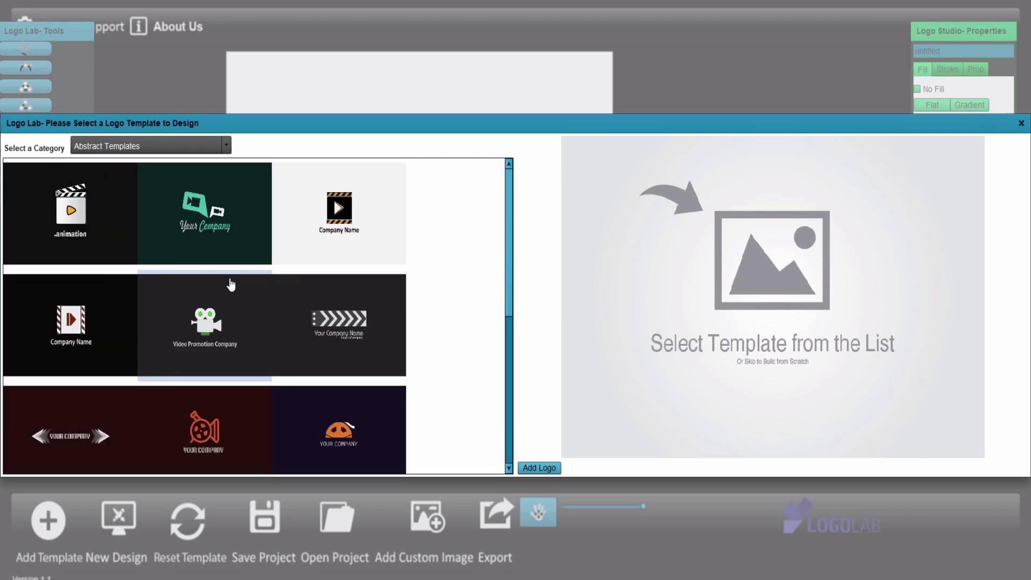
pyautogui.click(223, 145)
pyautogui.scroll(-3, 205, 195)
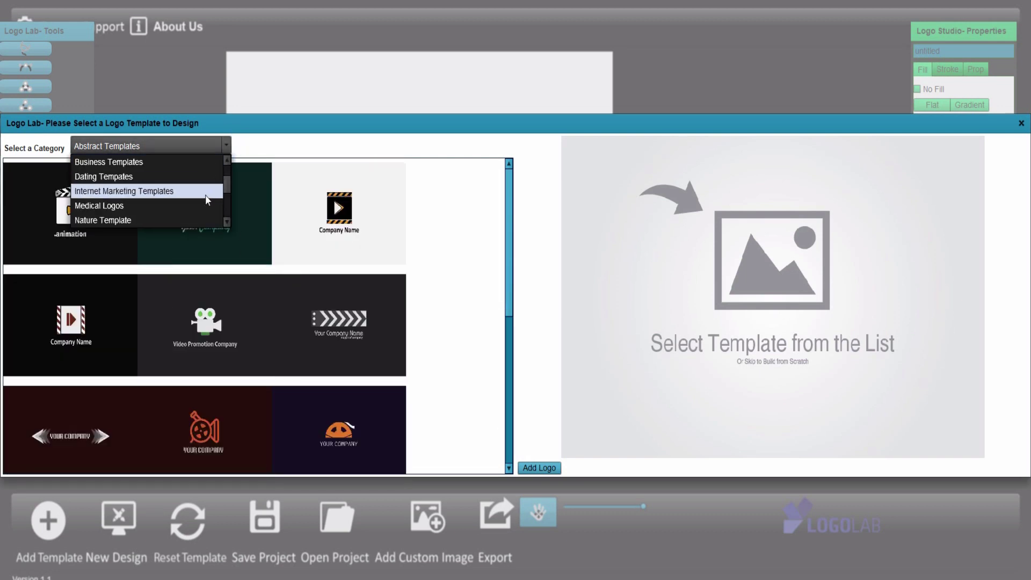
pyautogui.click(187, 195)
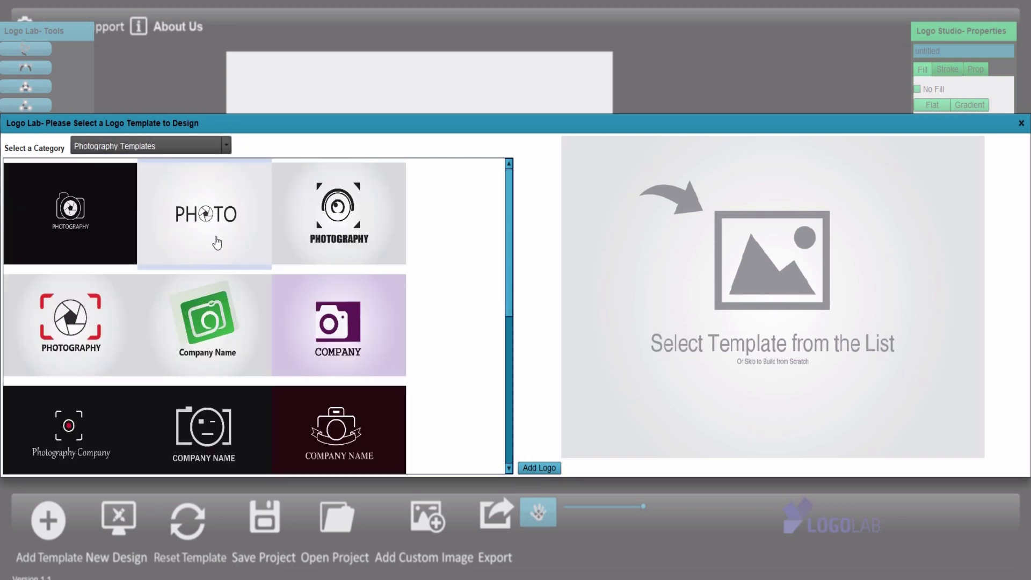
pyautogui.scroll(-2, 292, 292)
pyautogui.scroll(2, 144, 268)
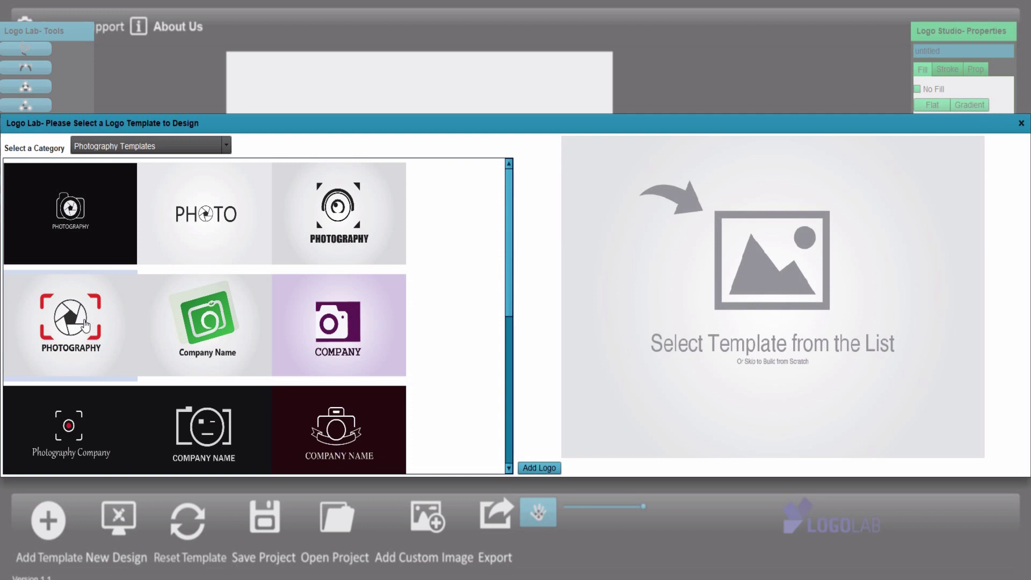
pyautogui.scroll(-2, 84, 325)
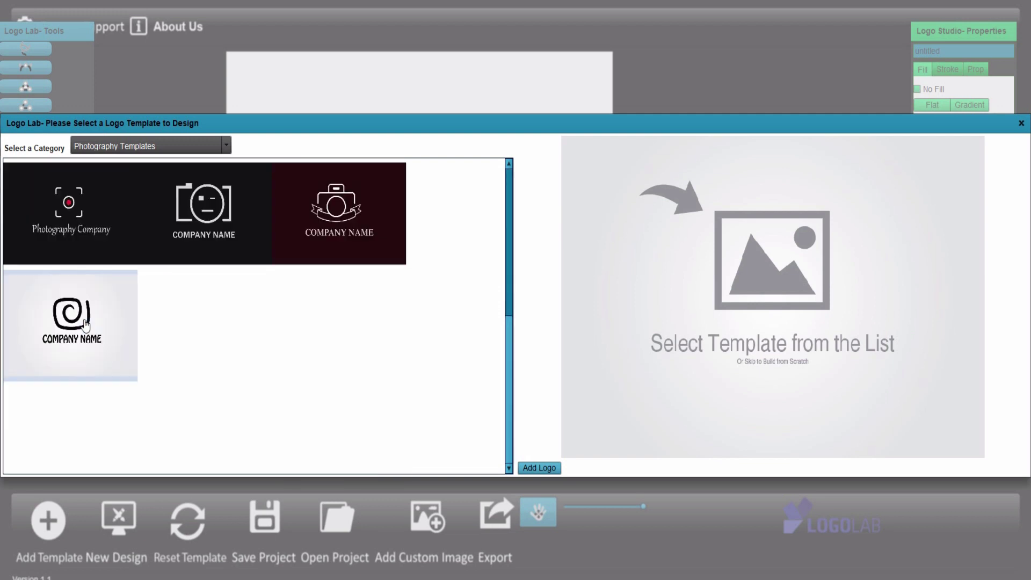
pyautogui.scroll(2, 85, 324)
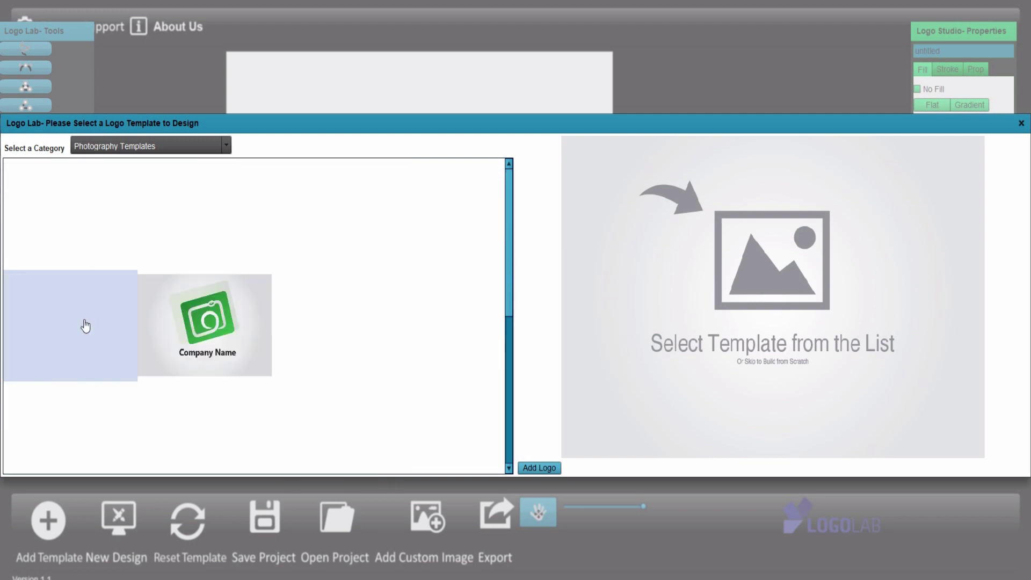
pyautogui.click(85, 318)
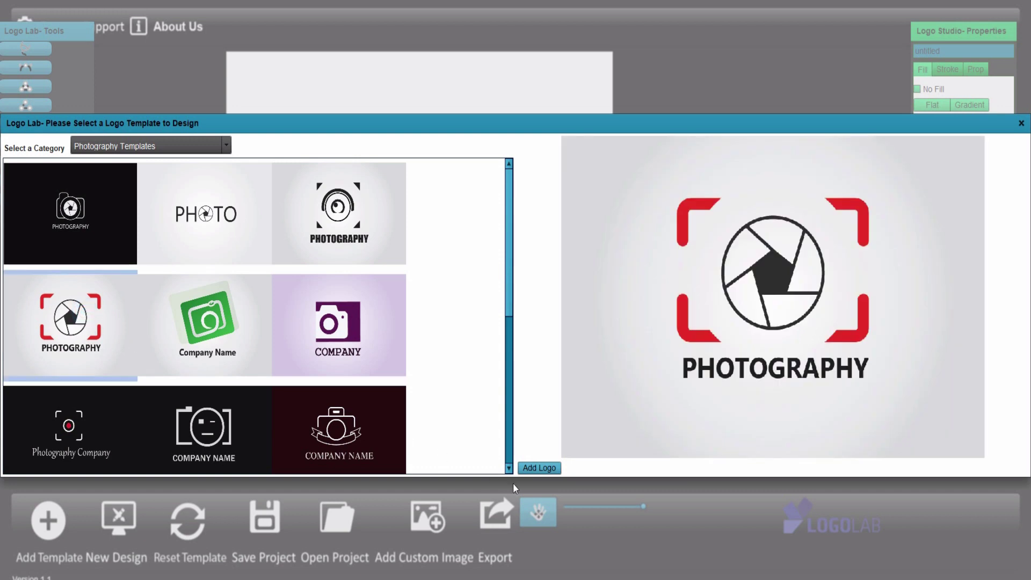
pyautogui.click(539, 468)
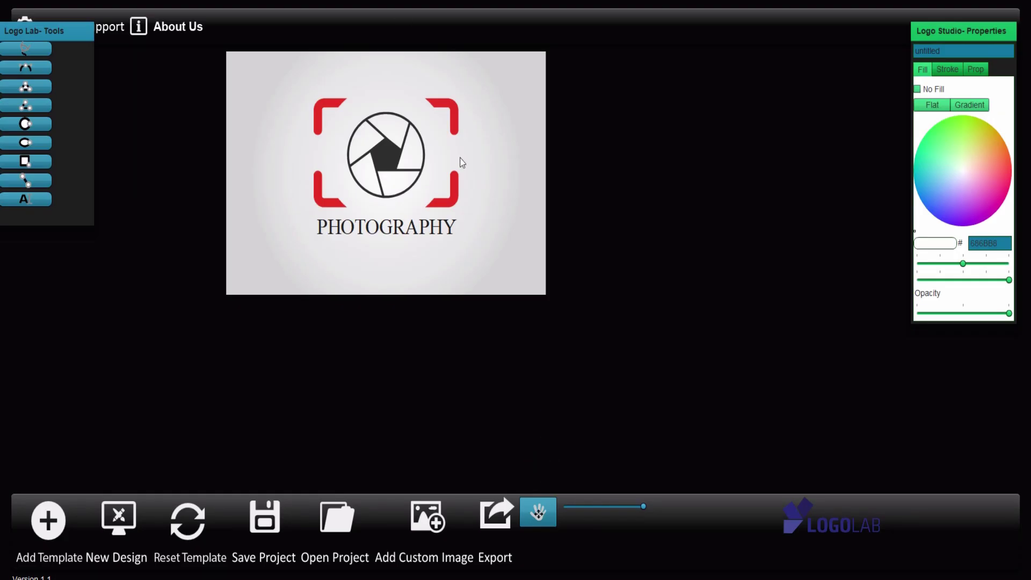
pyautogui.click(454, 116)
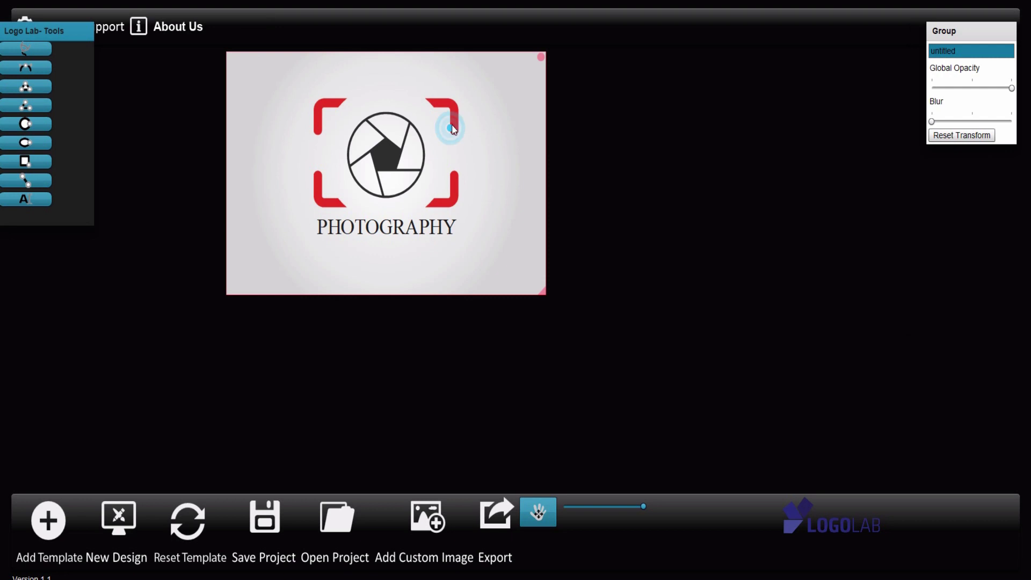
pyautogui.doubleClick(444, 113)
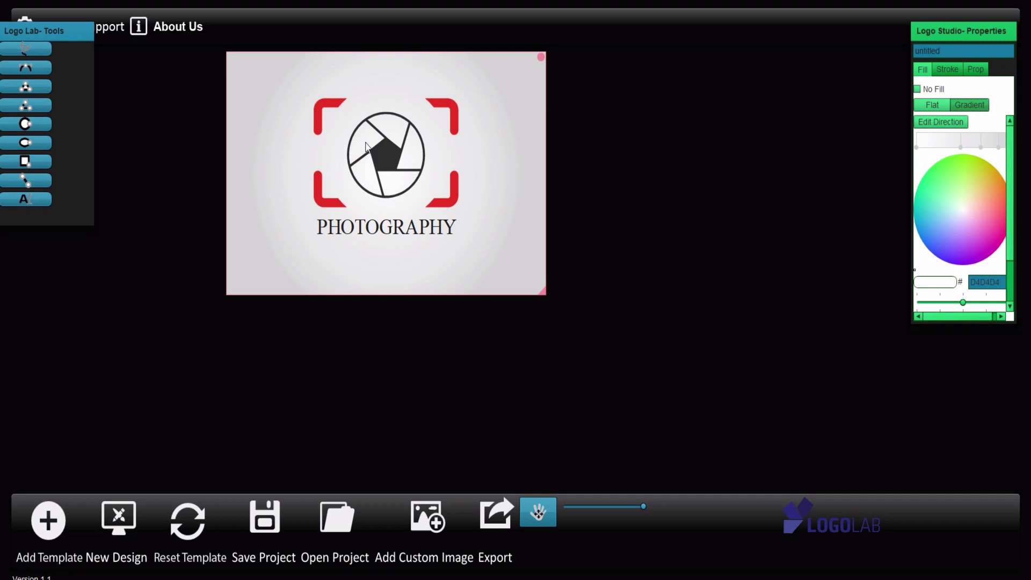
pyautogui.click(371, 230)
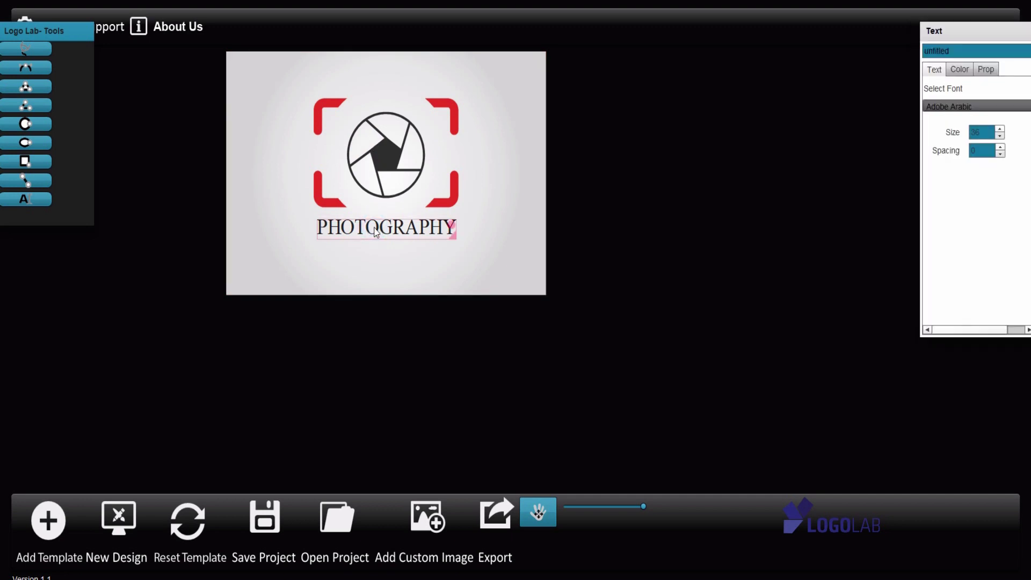